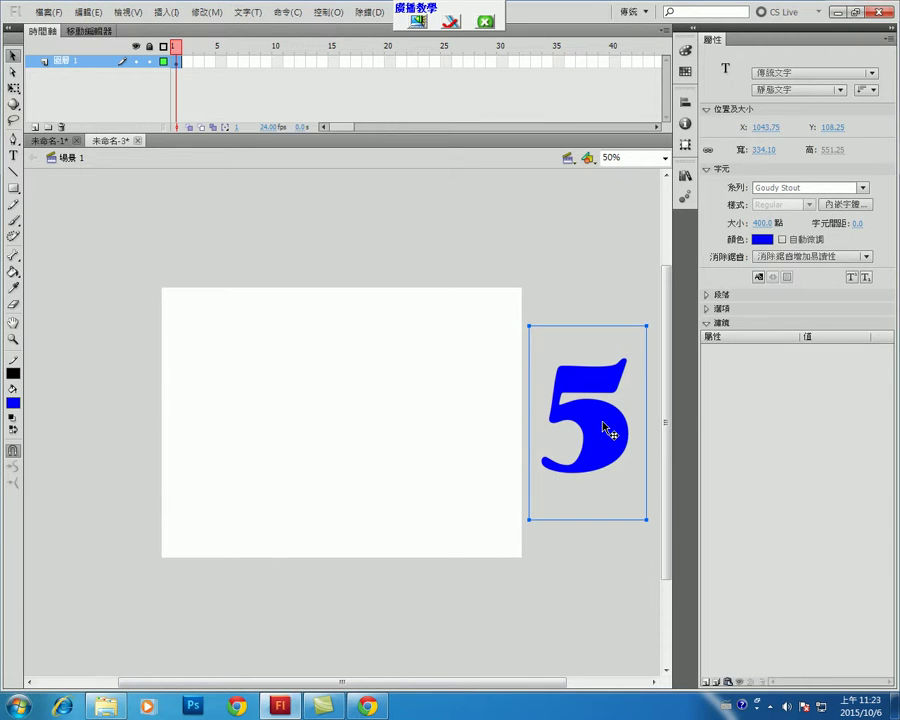
- Convert the blue number 5 beside the stage into a movie clip (影片片段) symbol named 5
{"action": "right_click", "coordinate": [606, 428]}
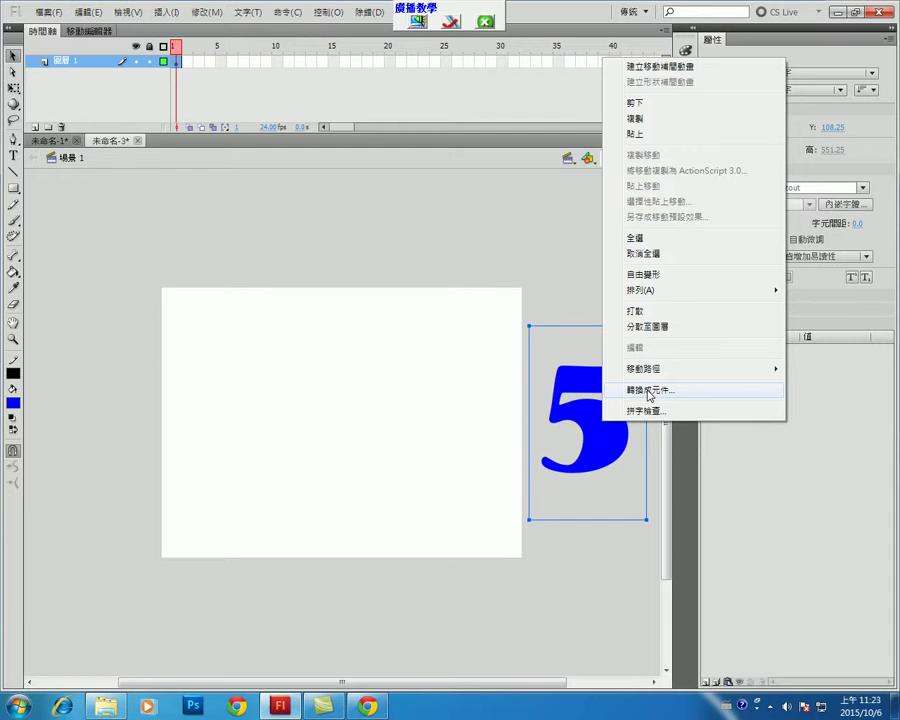
{"action": "left_click", "coordinate": [649, 391]}
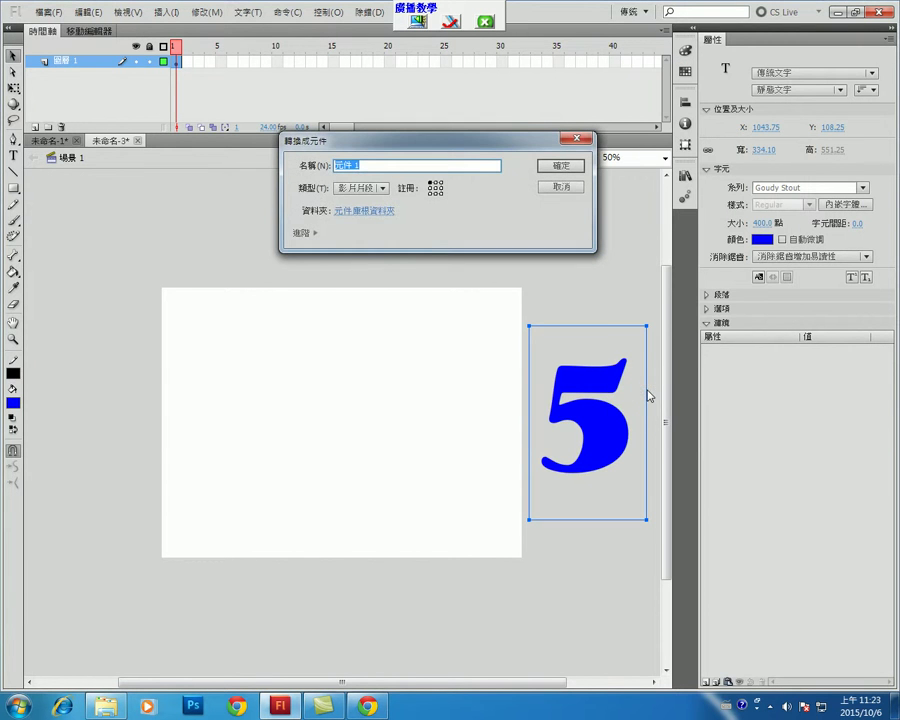
{"action": "left_click", "coordinate": [382, 188]}
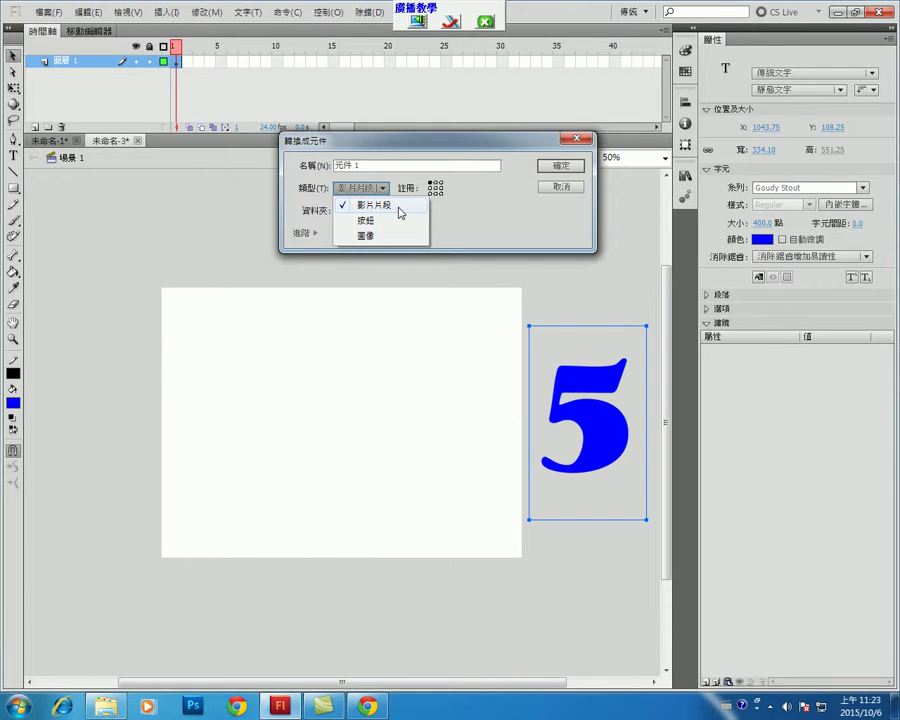
{"action": "left_click", "coordinate": [399, 207]}
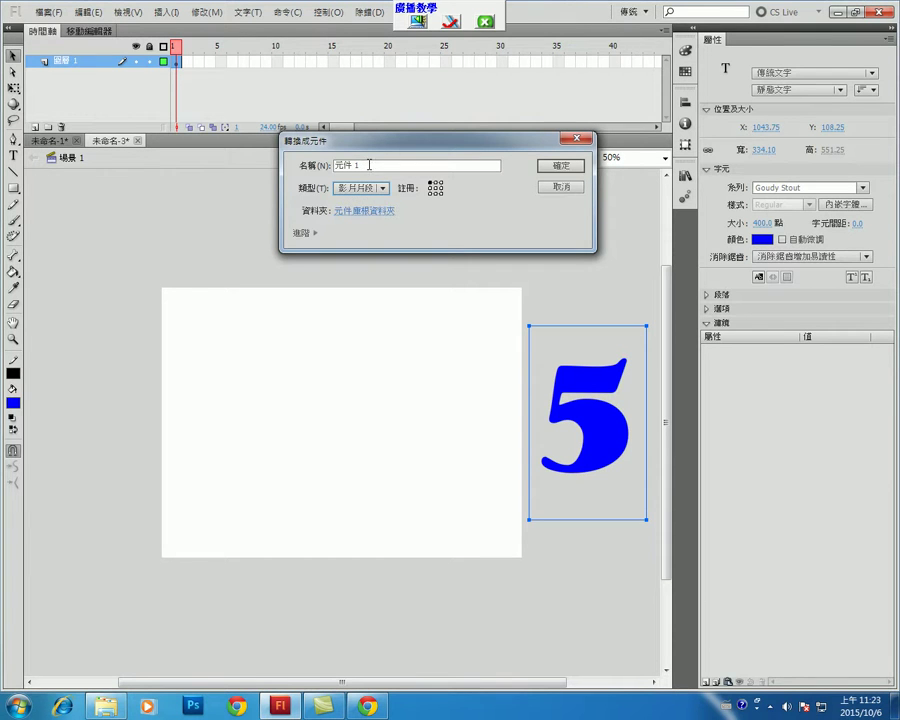
{"action": "left_click_drag", "start_coordinate": [366, 165], "coordinate": [326, 167]}
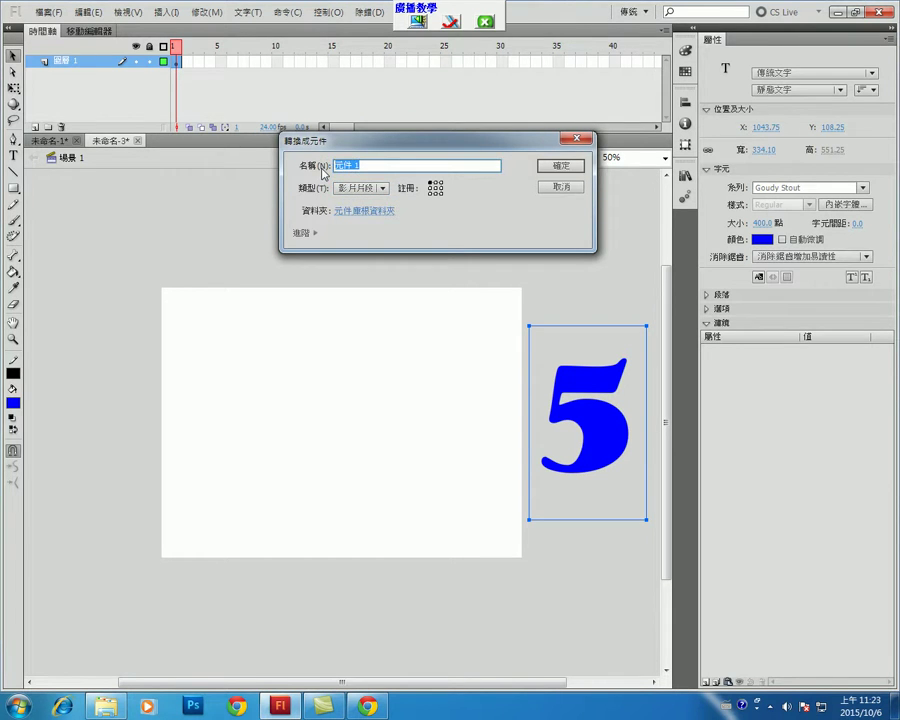
{"action": "type", "text": "5"}
{"action": "left_click", "coordinate": [566, 170]}
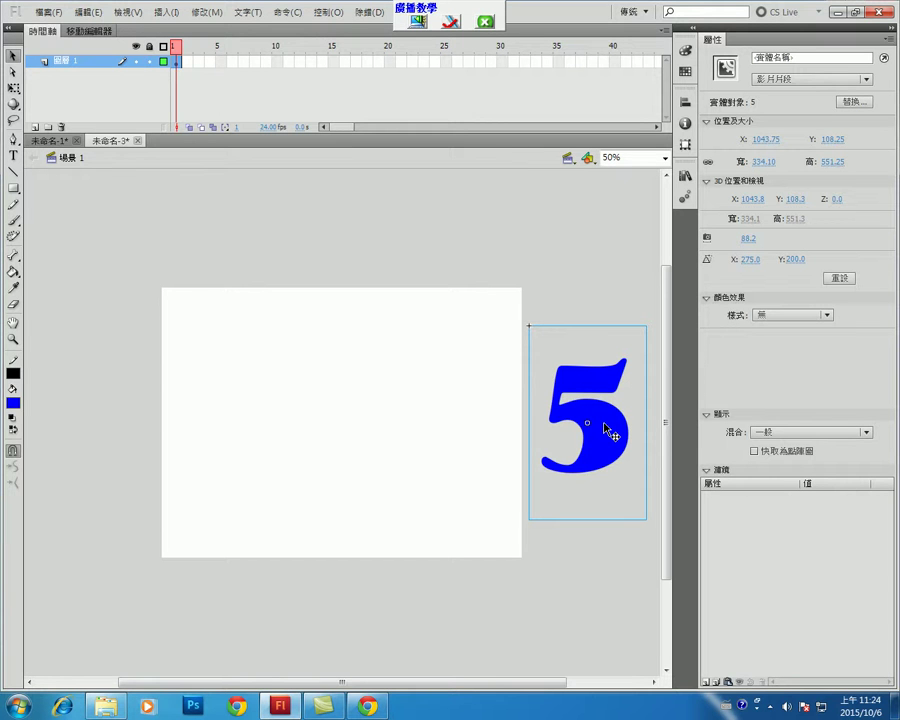
- Edit symbol 5, change its text colour to red, and return to Scene 1 (場景 1)
{"action": "left_click", "coordinate": [588, 158]}
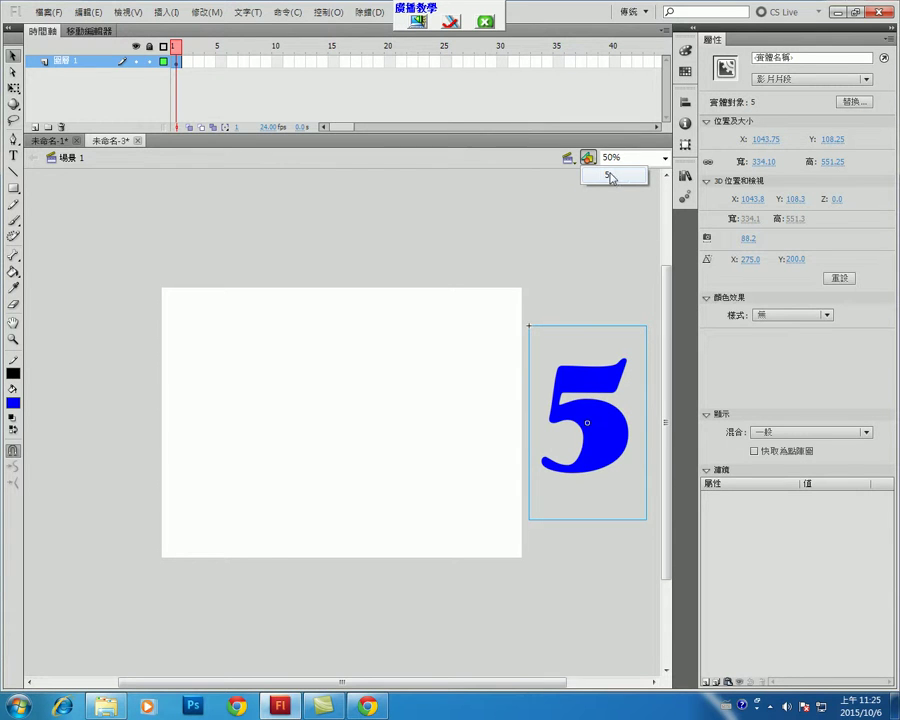
{"action": "left_click", "coordinate": [607, 179]}
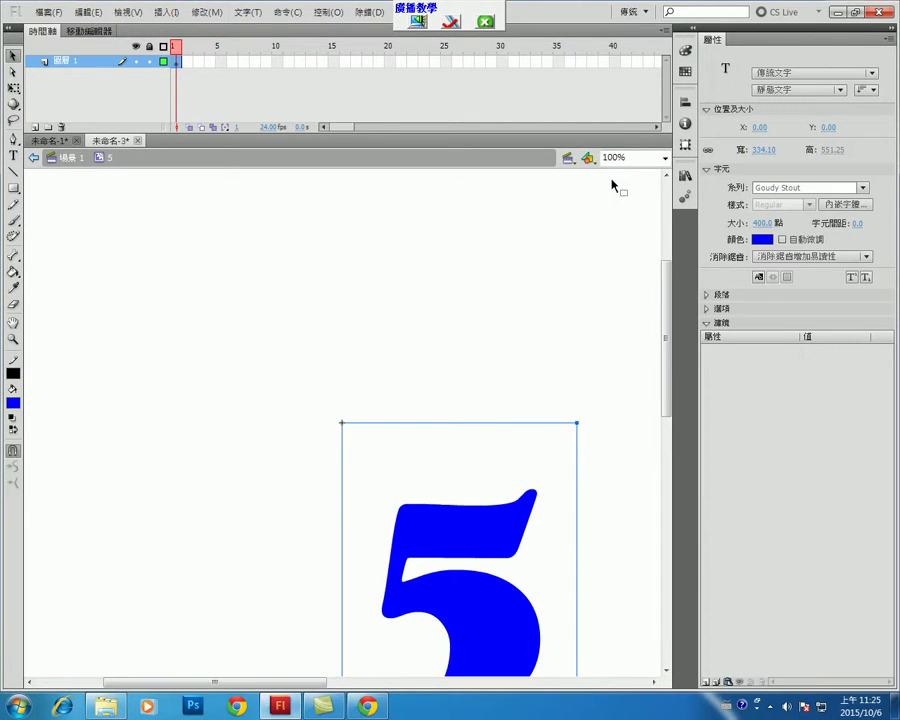
{"action": "left_click_drag", "start_coordinate": [667, 285], "coordinate": [675, 346]}
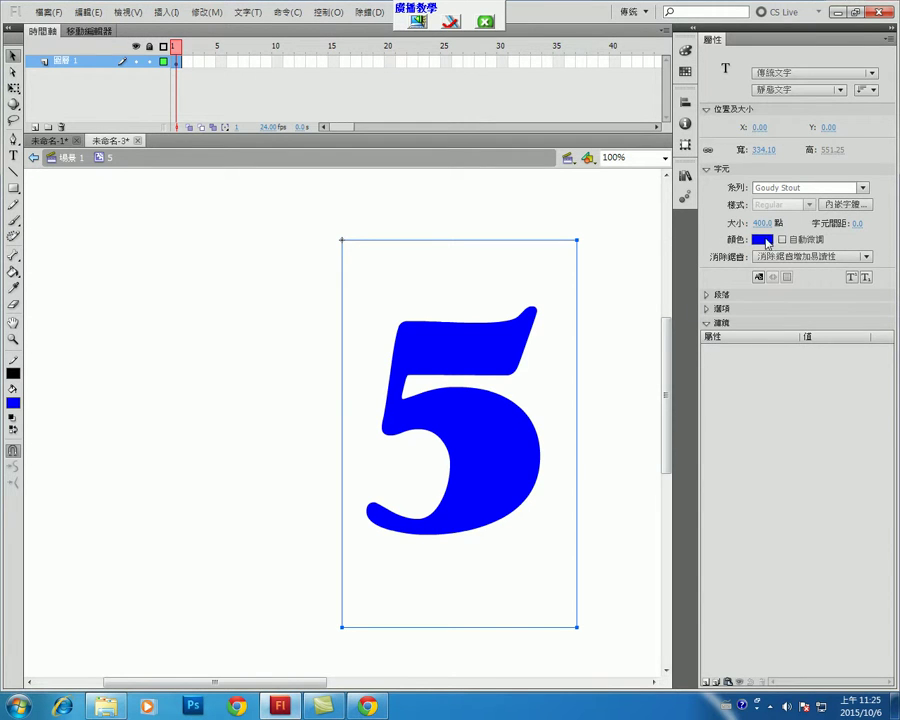
{"action": "left_click", "coordinate": [762, 239]}
{"action": "left_click", "coordinate": [689, 331]}
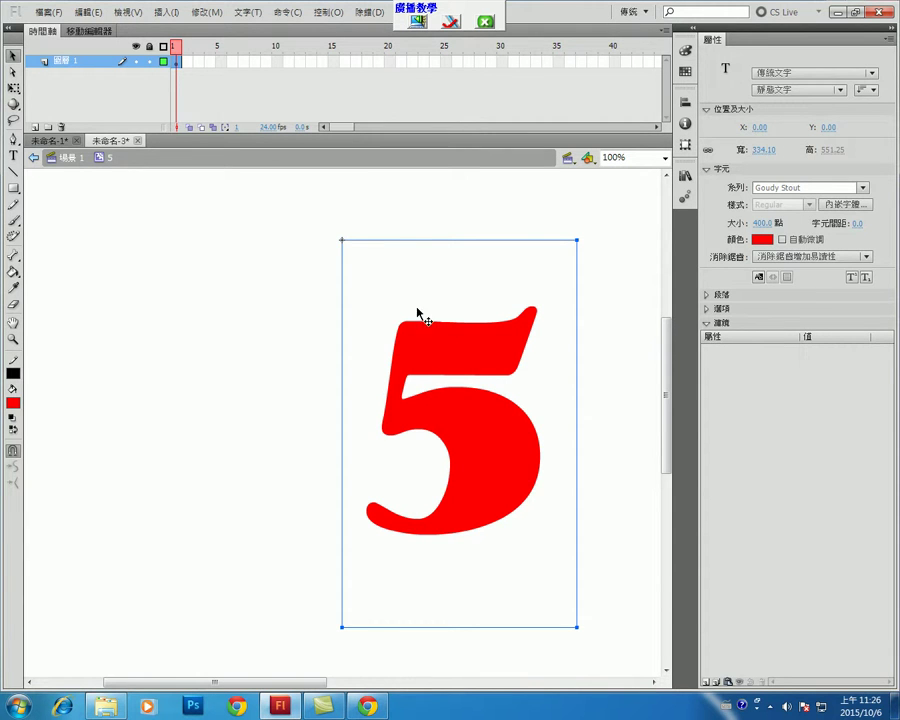
{"action": "left_click", "coordinate": [72, 163]}
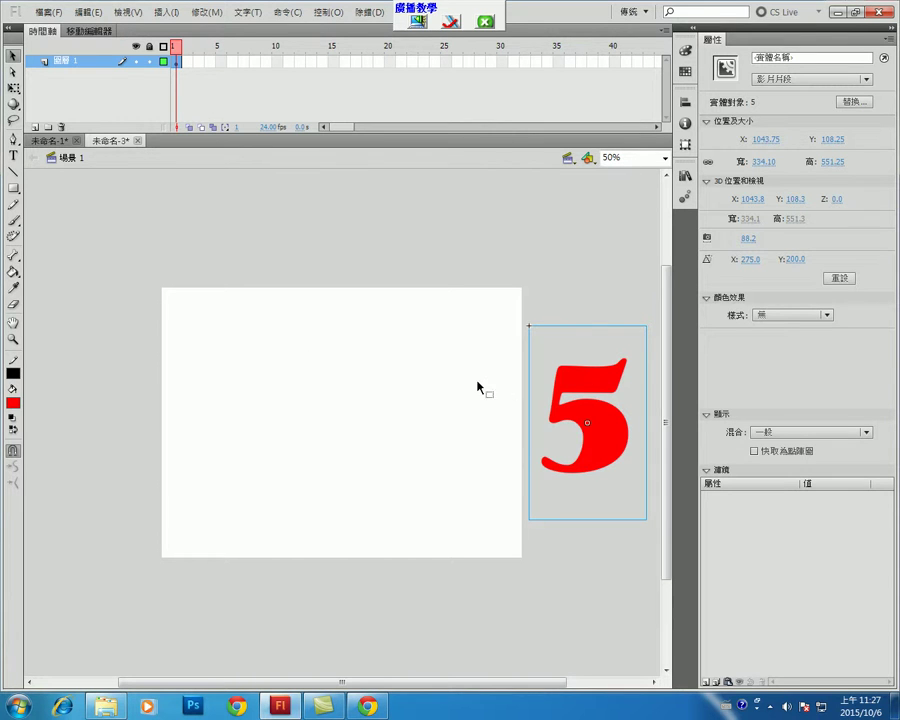
- Create a motion tween on 圖層 1 from frame 1 and go to frame 11
{"action": "right_click", "coordinate": [176, 61]}
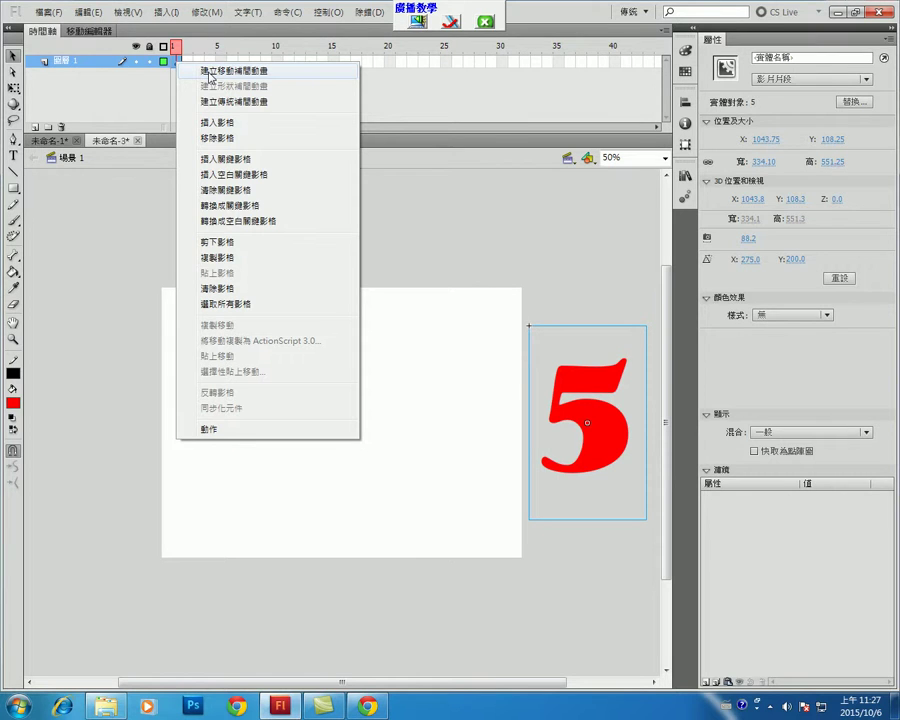
{"action": "left_click", "coordinate": [209, 72]}
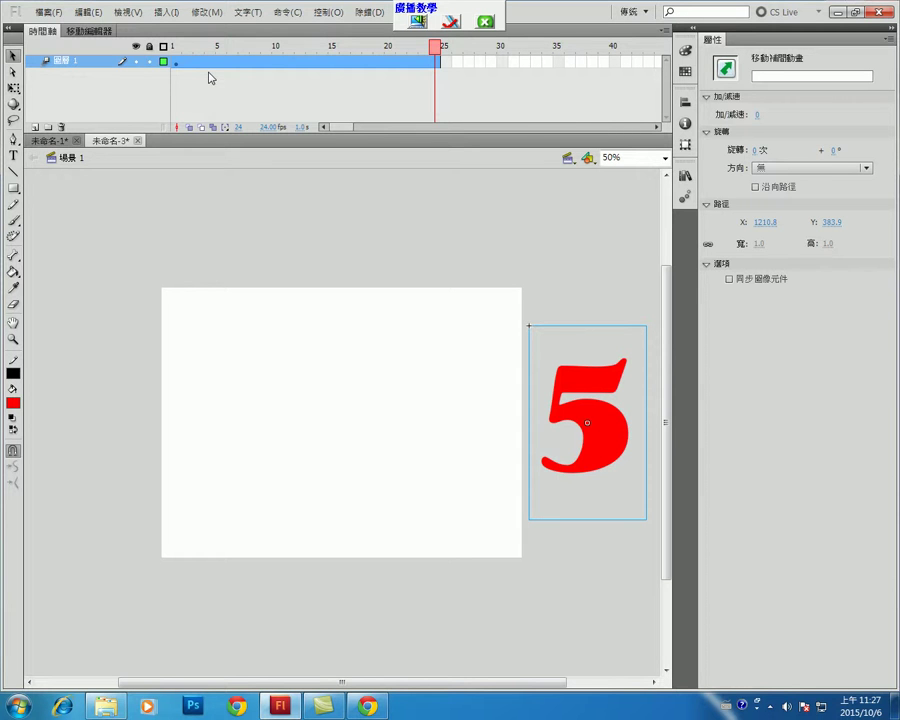
{"action": "left_click", "coordinate": [450, 88]}
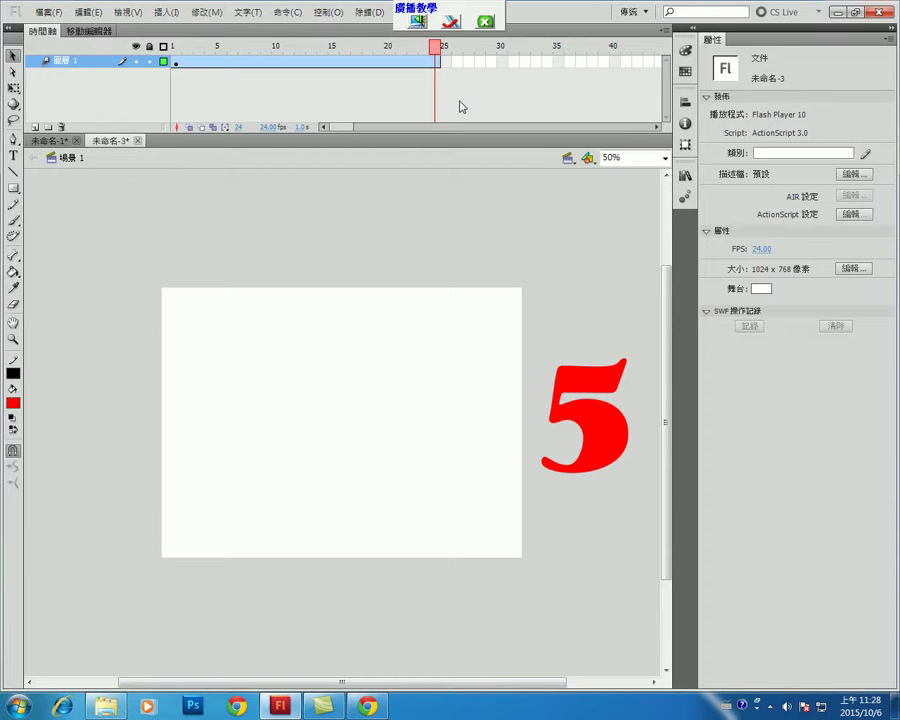
{"action": "left_click", "coordinate": [176, 63]}
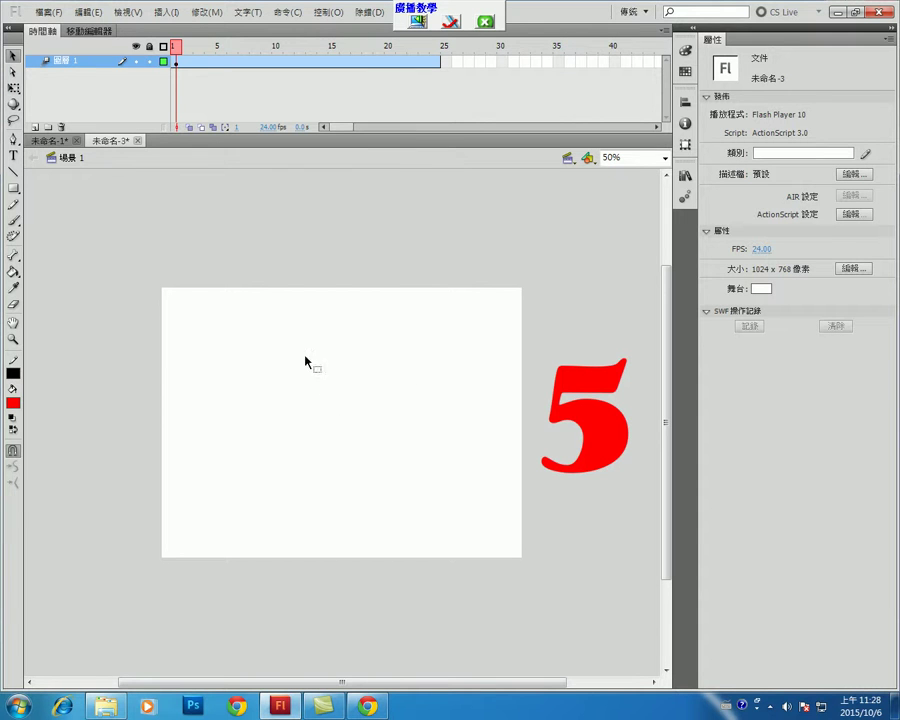
{"action": "left_click", "coordinate": [288, 47]}
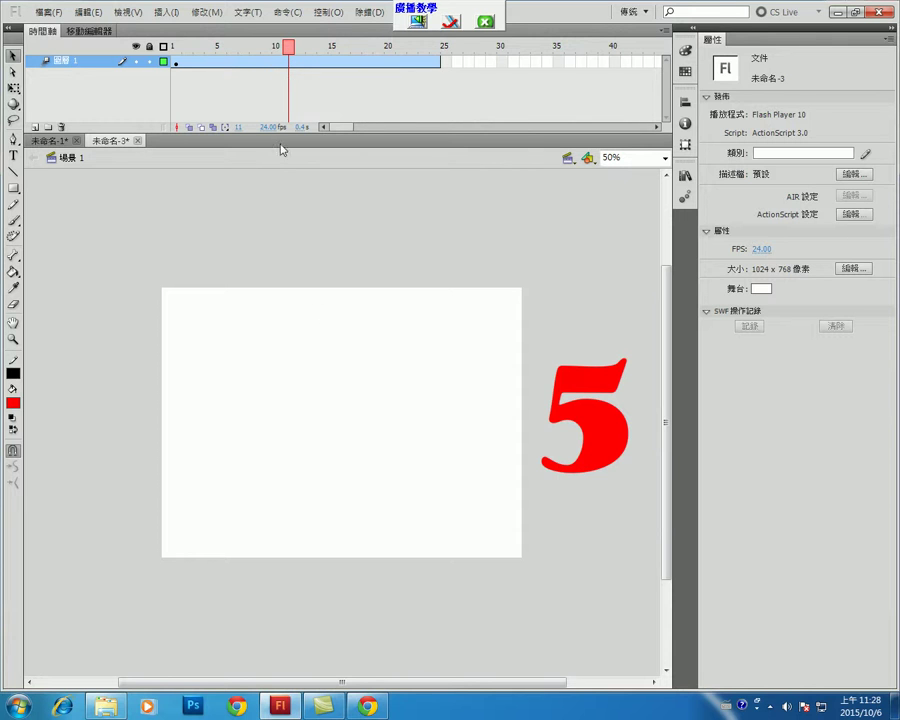
{"action": "double_click", "coordinate": [598, 432]}
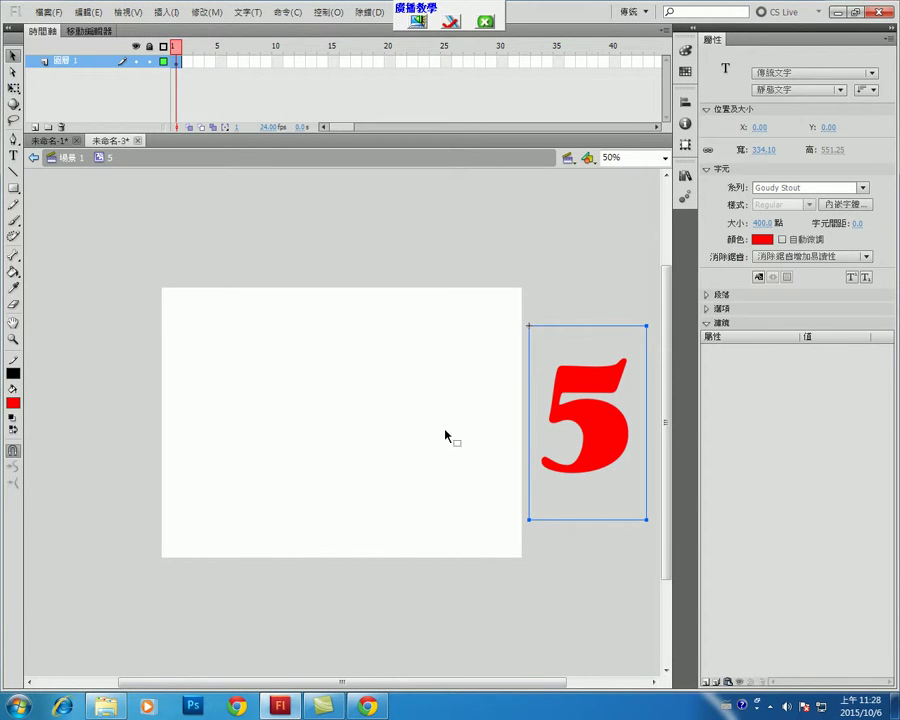
{"action": "left_click_drag", "start_coordinate": [600, 438], "coordinate": [364, 432]}
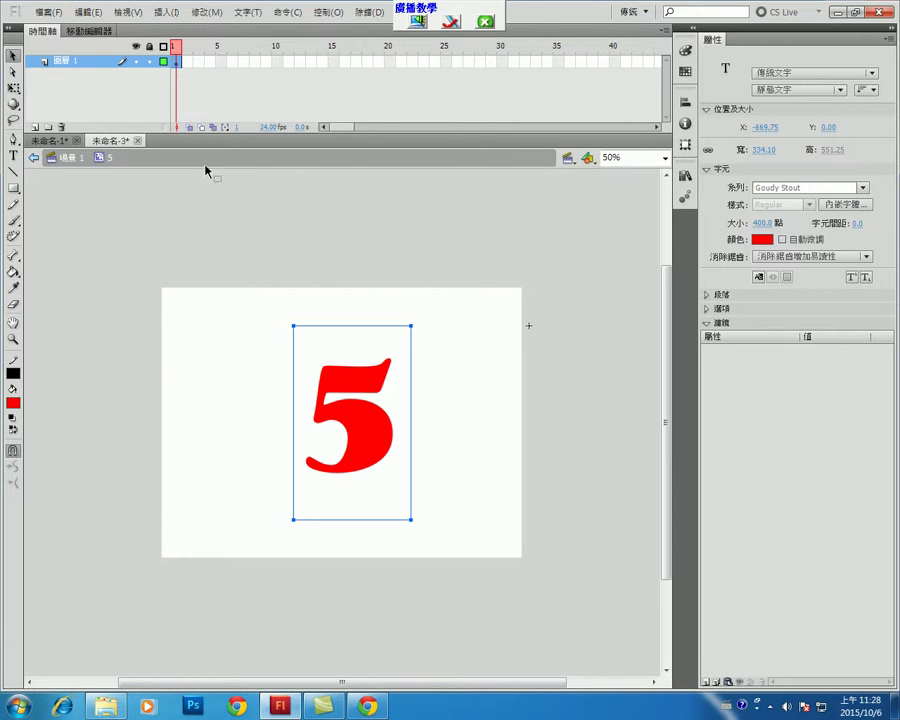
{"action": "left_click", "coordinate": [72, 159]}
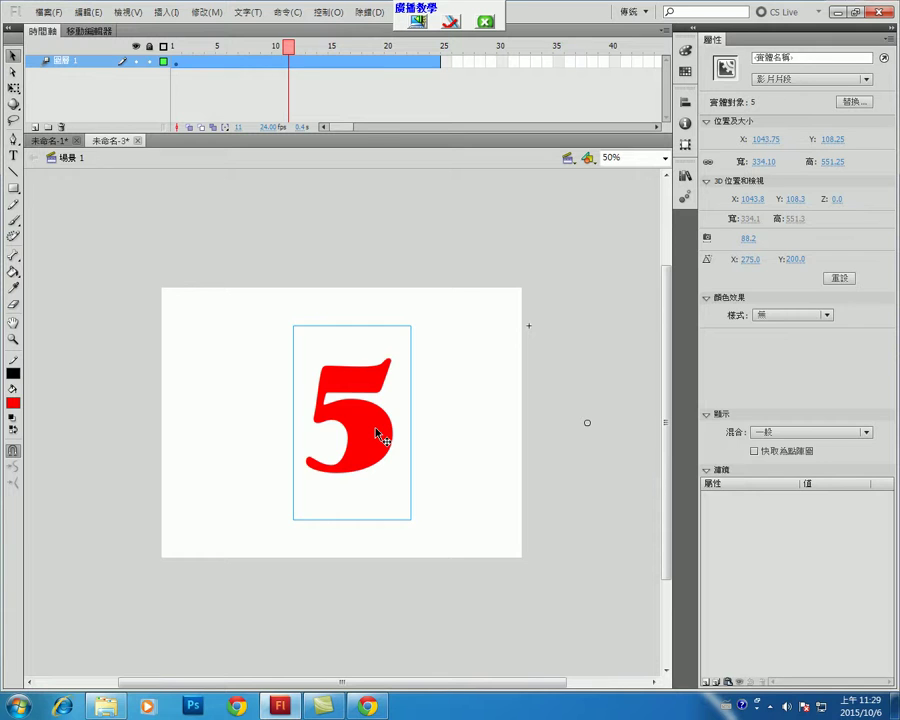
{"action": "key", "text": "ctrl+e"}
{"action": "key", "text": "ctrl+alt+1"}
{"action": "key", "text": "ctrl+alt+4"}
{"action": "key", "text": "ctrl+e"}
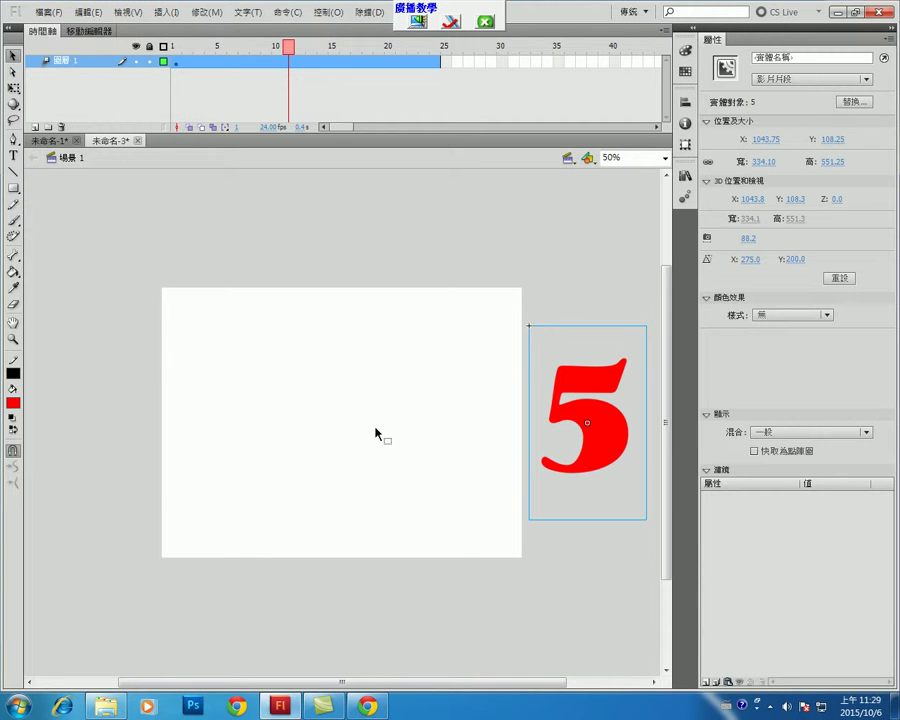
- At frame 11, move the red 5 horizontally onto the middle of the stage, to about X 358
{"action": "left_click", "coordinate": [277, 225]}
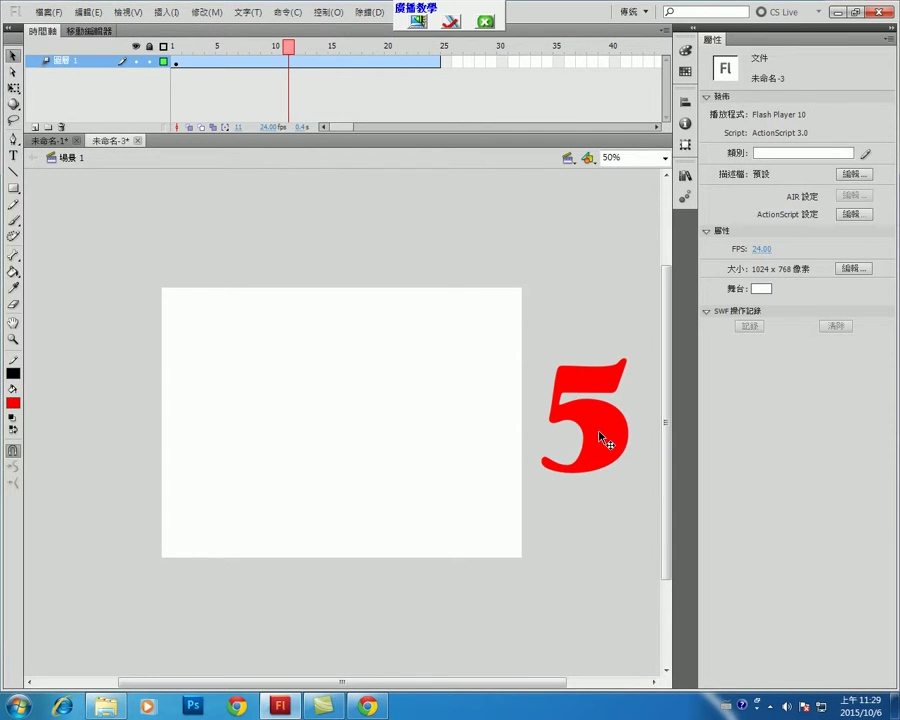
{"action": "left_click_drag", "start_coordinate": [599, 432], "coordinate": [358, 432]}
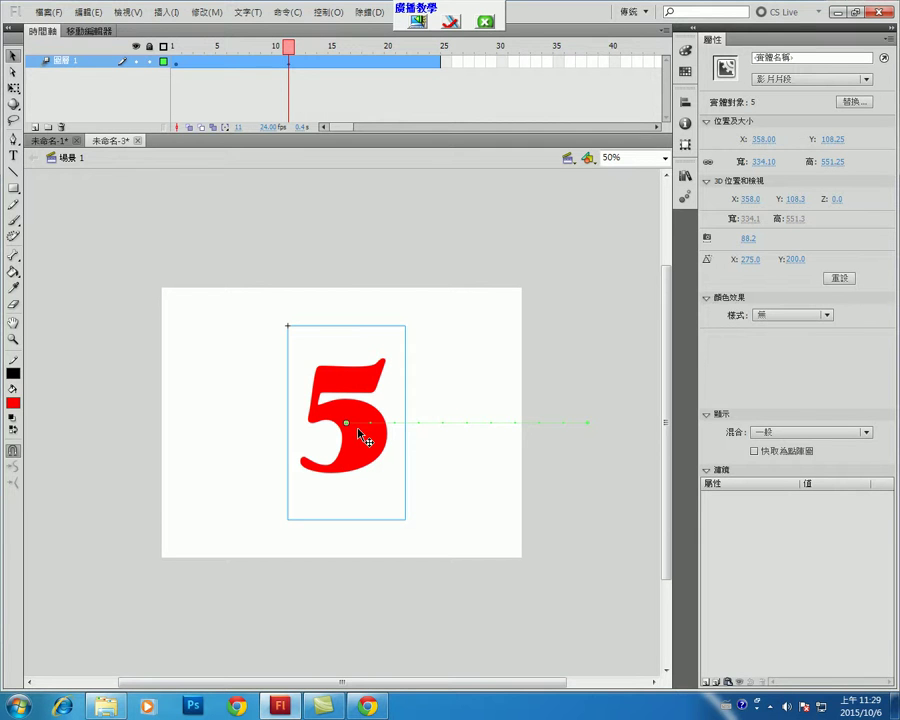
{"action": "left_click", "coordinate": [297, 53]}
{"action": "left_click", "coordinate": [297, 53]}
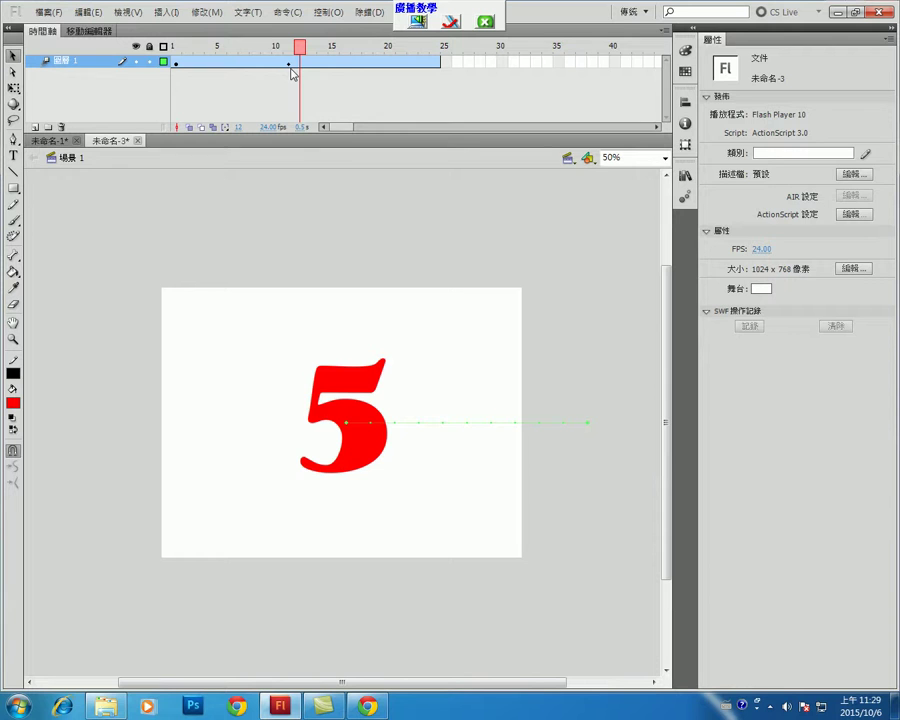
{"action": "left_click", "coordinate": [293, 62]}
{"action": "key", "text": "comma"}
- Compare the positions of the 5 at frames 1 and 11, and play the tween from the start
{"action": "left_click", "coordinate": [173, 47]}
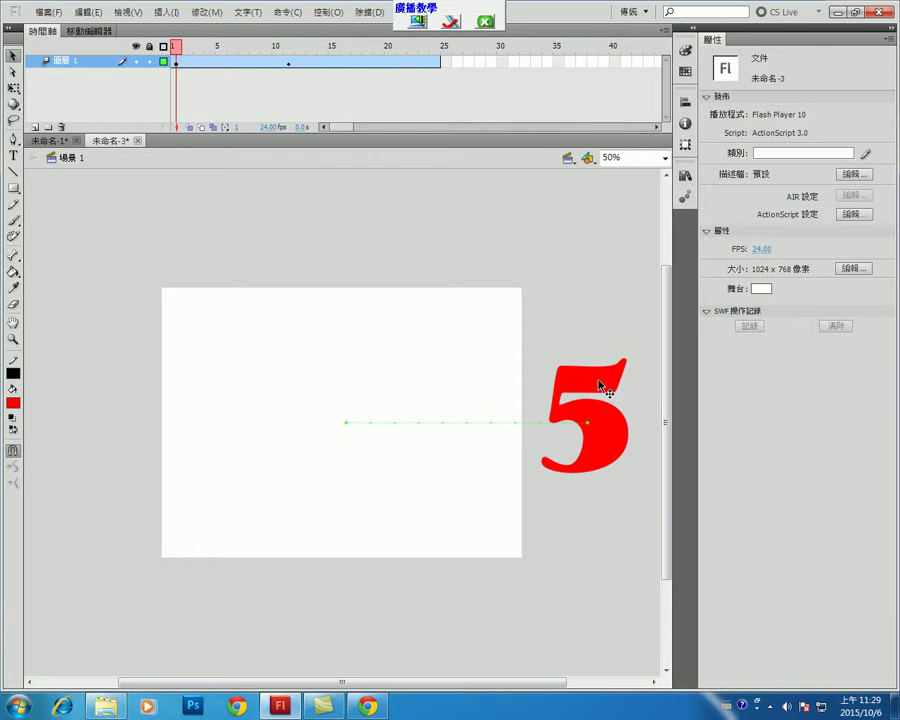
{"action": "left_click", "coordinate": [288, 47]}
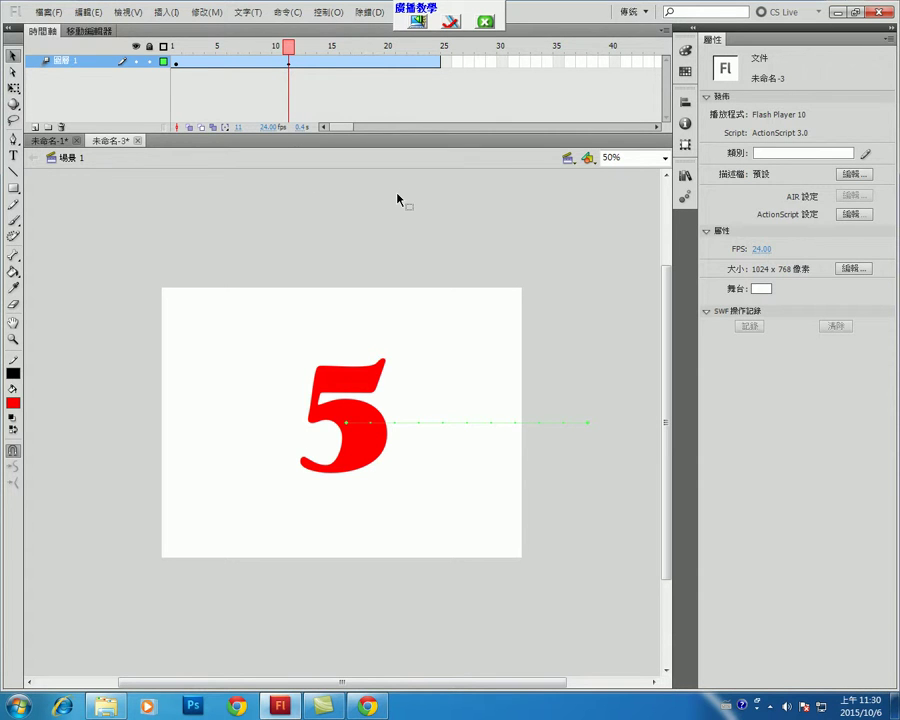
{"action": "left_click", "coordinate": [175, 47]}
{"action": "key", "text": "Return"}
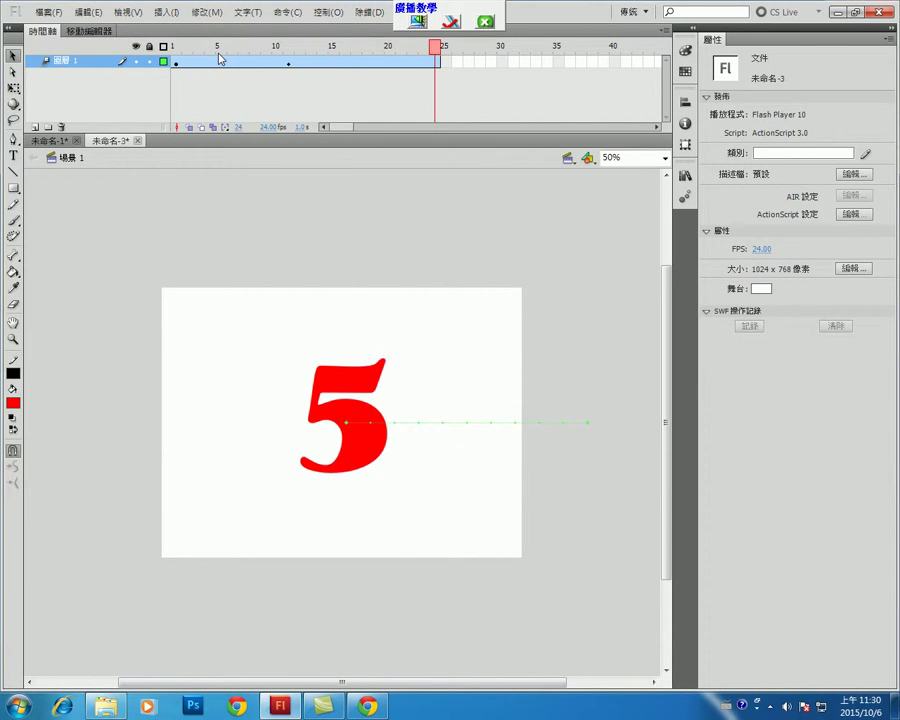
- At frame 24, move the 5 back off the stage to its starting position, about X 1044
{"action": "mouse_move", "coordinate": [434, 46]}
{"action": "left_mouse_down"}
{"action": "mouse_move", "coordinate": [378, 46]}
{"action": "mouse_move", "coordinate": [436, 46]}
{"action": "left_mouse_up"}
{"action": "left_click_drag", "start_coordinate": [368, 443], "coordinate": [606, 440]}
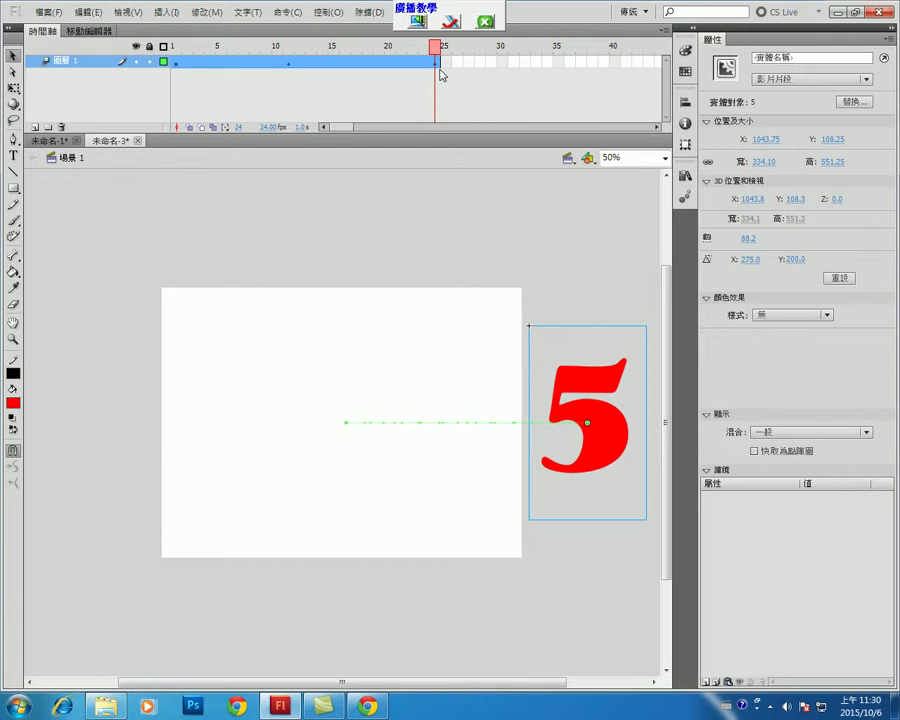
{"action": "key", "text": "comma"}
{"action": "key", "text": "comma"}
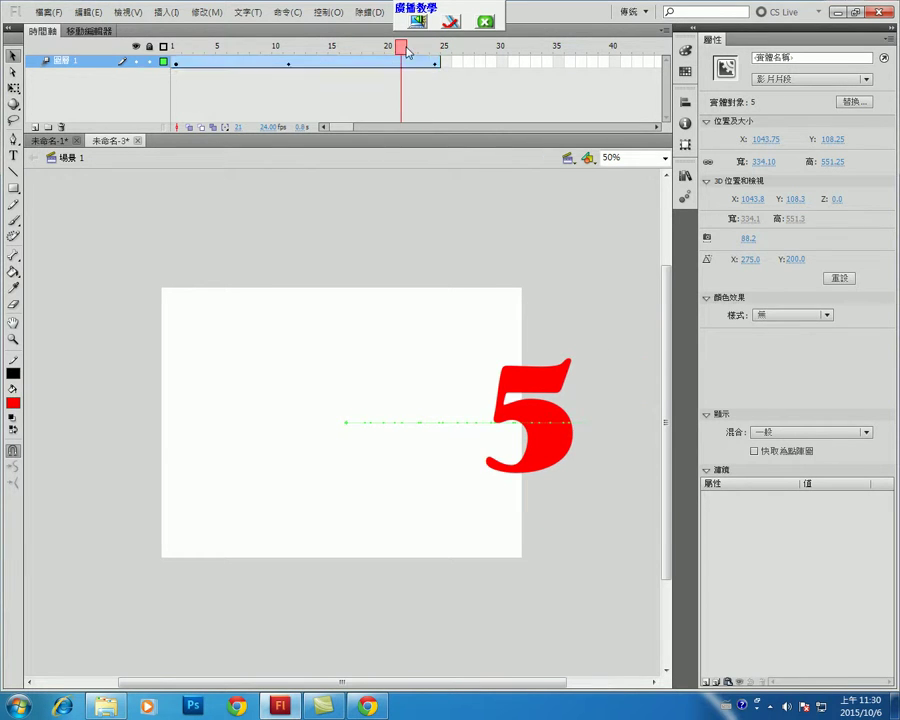
{"action": "left_click", "coordinate": [292, 78]}
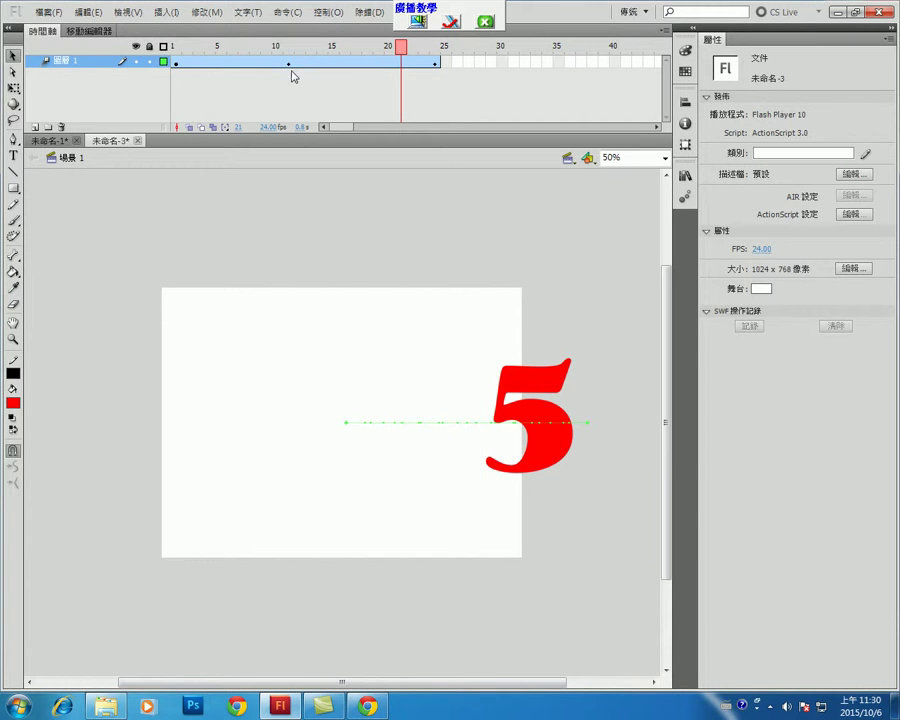
- Check the keyframes at frames 1, 11 and 24, and play back the complete in-and-out motion
{"action": "left_click", "coordinate": [177, 63]}
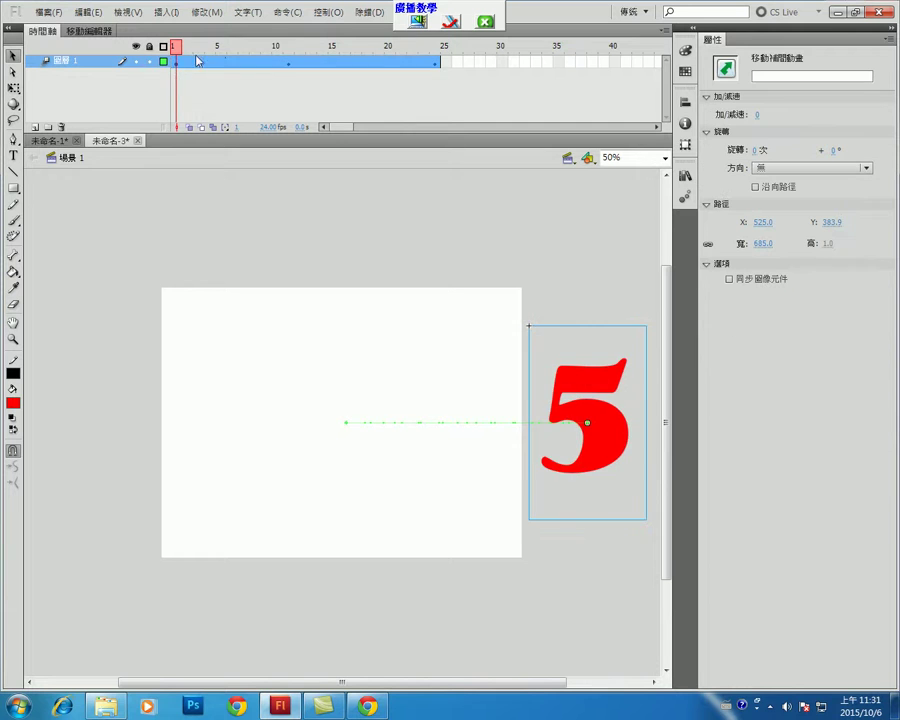
{"action": "left_click", "coordinate": [288, 46]}
{"action": "left_click", "coordinate": [437, 47]}
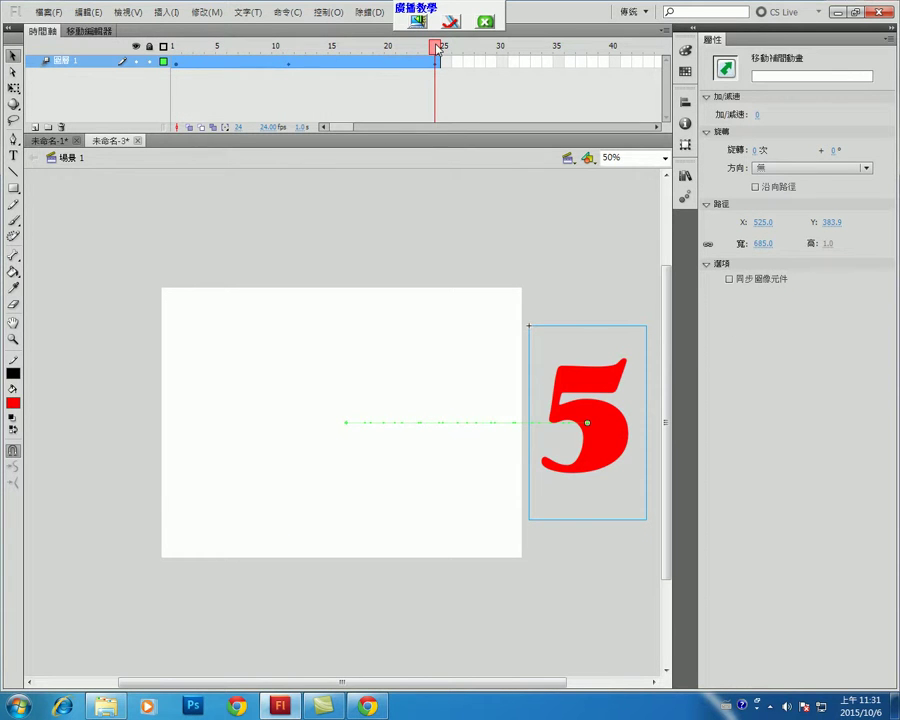
{"action": "key", "text": "Return"}
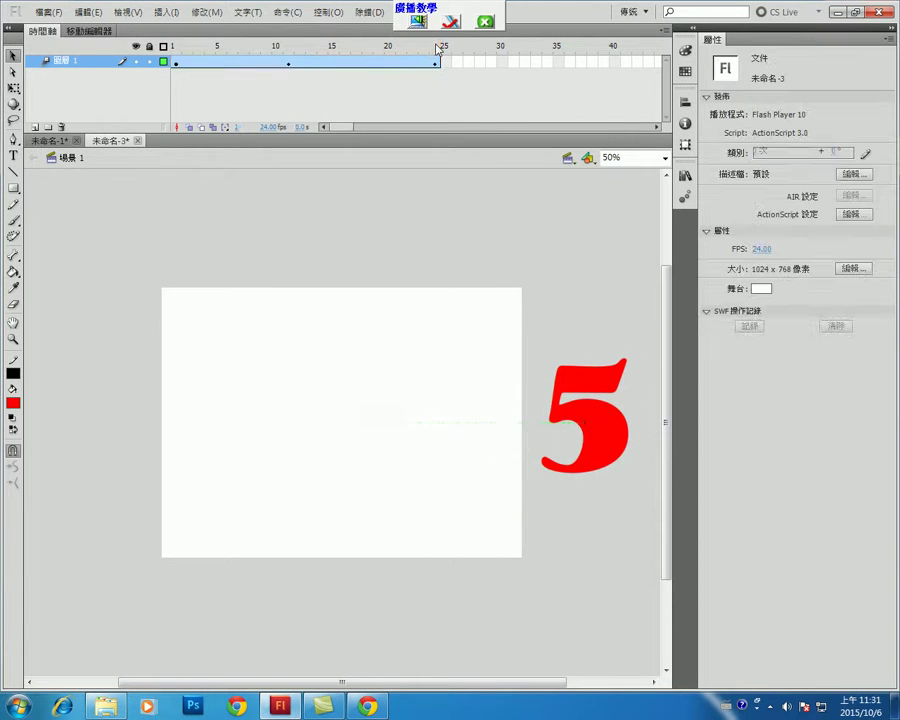
{"action": "left_click", "coordinate": [437, 50]}
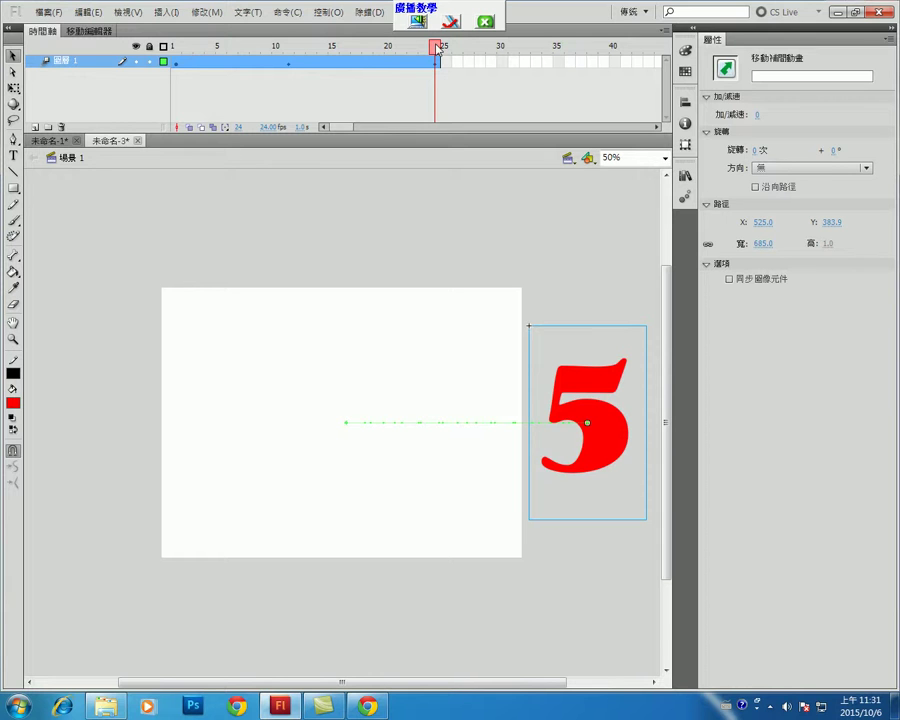
{"action": "key", "text": "Return"}
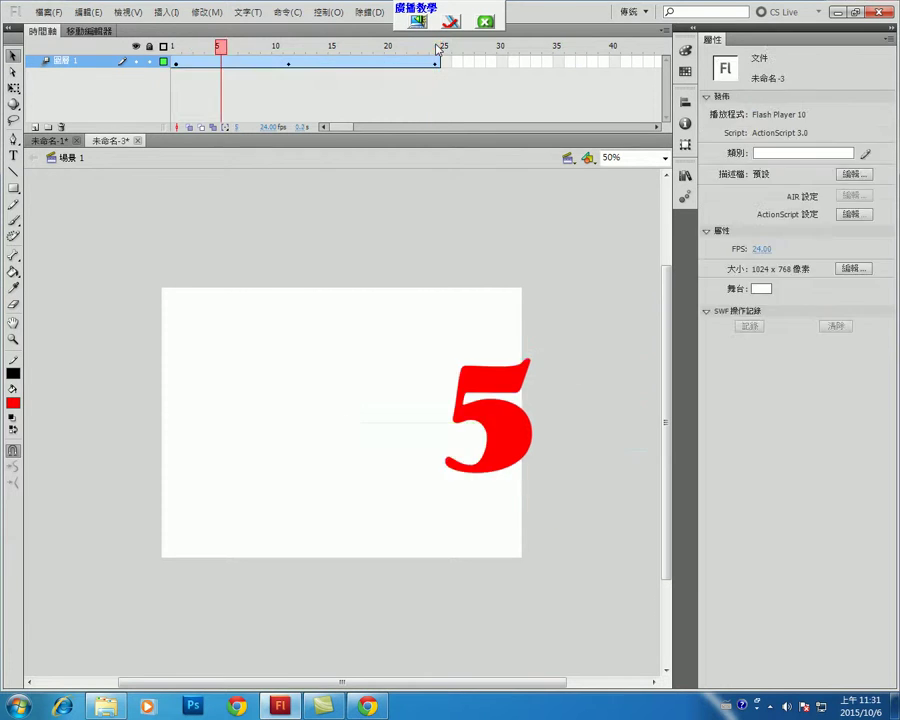
{"action": "key", "text": "Return"}
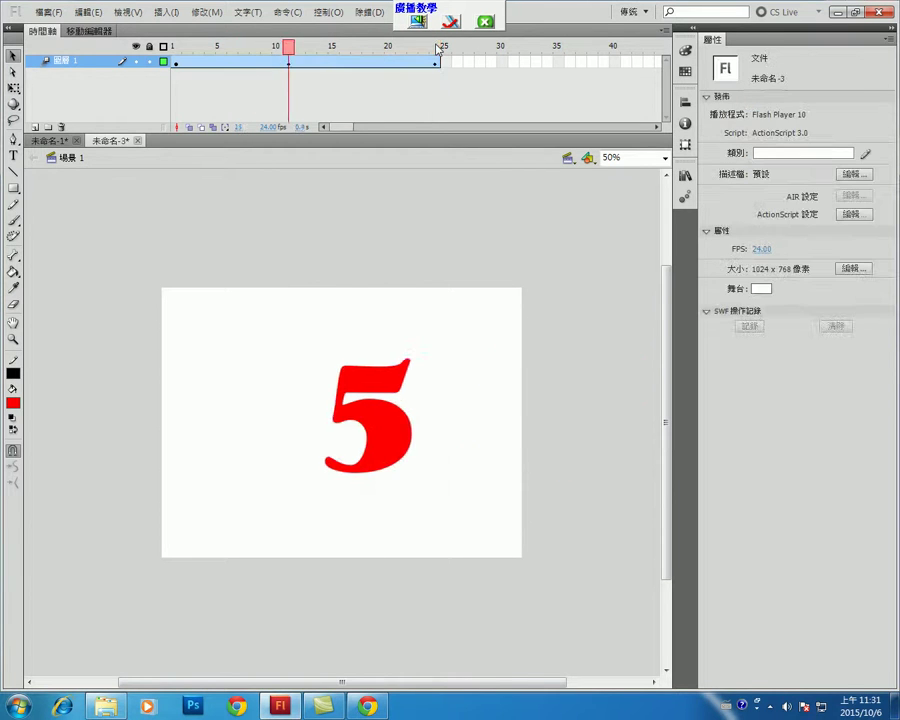
- Add a new layer to the timeline and delete the original layer containing the animated 5
{"action": "key", "text": "Return"}
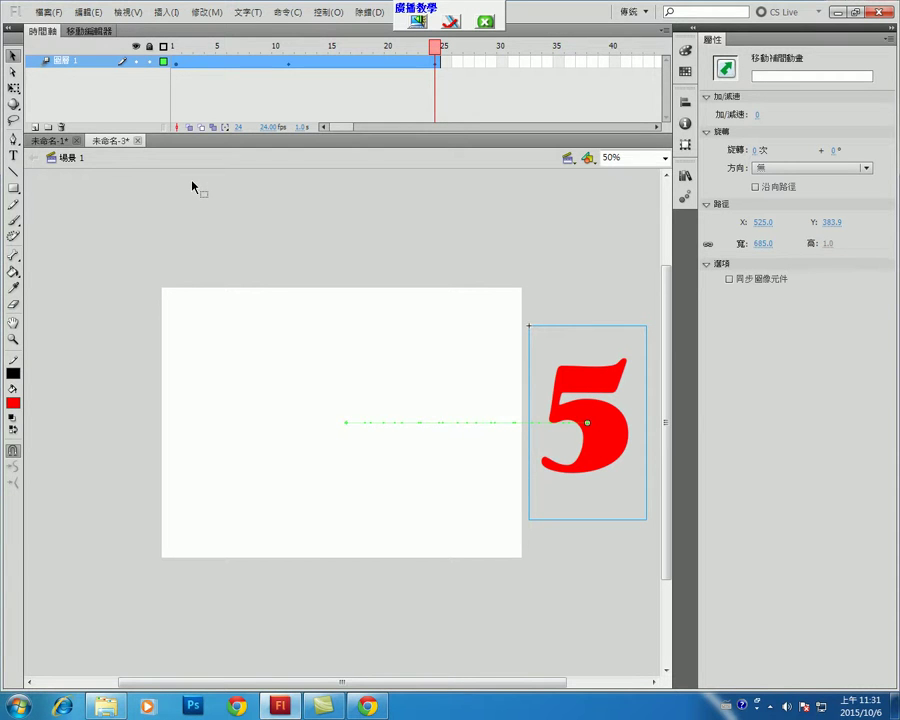
{"action": "left_click", "coordinate": [34, 127]}
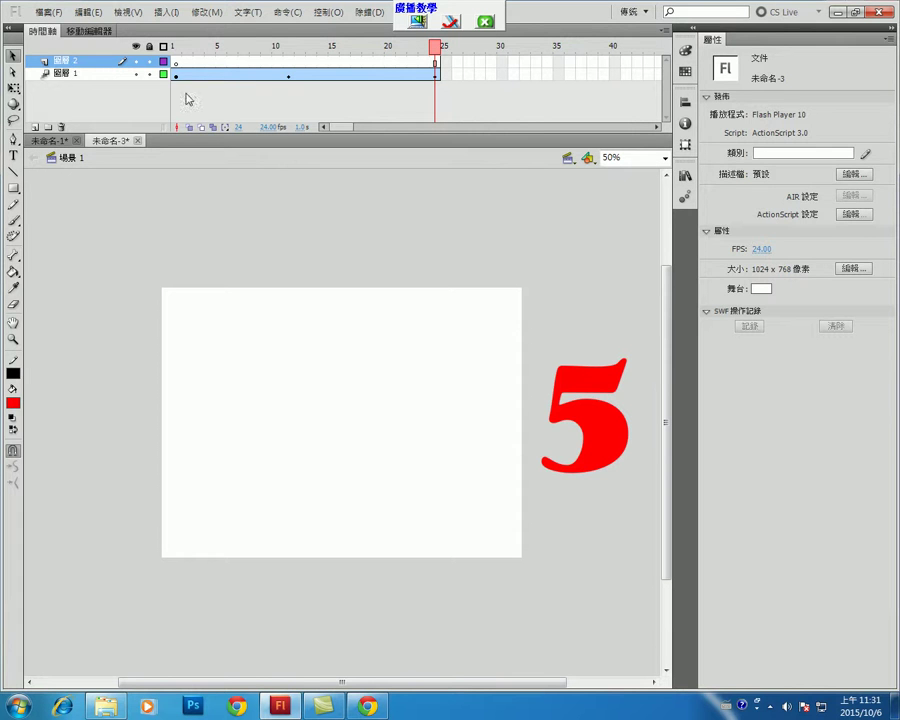
{"action": "right_click", "coordinate": [102, 74]}
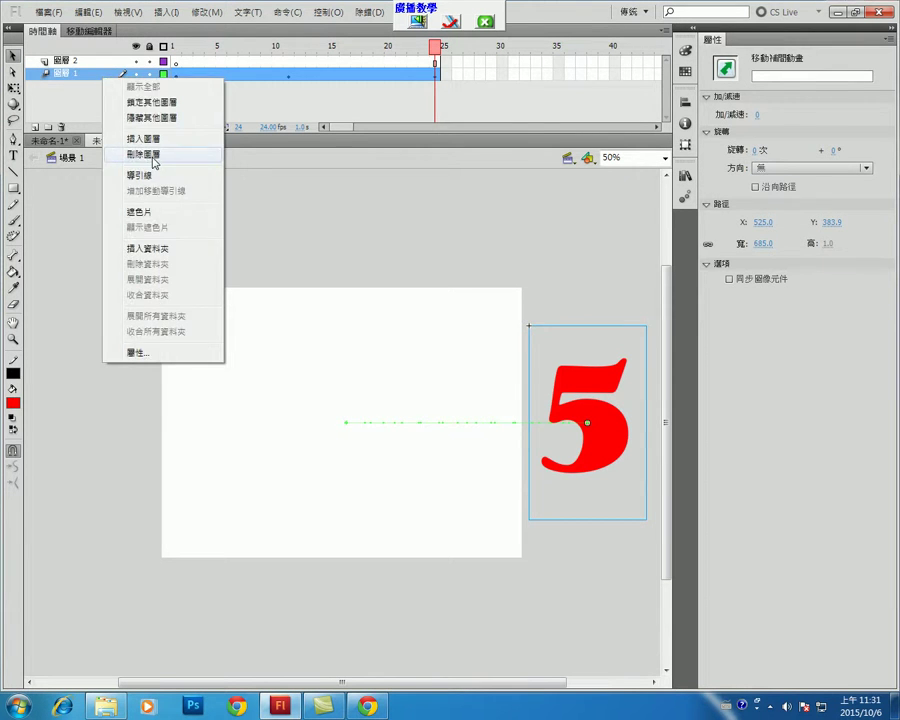
{"action": "left_click", "coordinate": [150, 155]}
- Remove the surplus frames from the new layer, keeping only frame 1
{"action": "left_click_drag", "start_coordinate": [458, 62], "coordinate": [187, 76]}
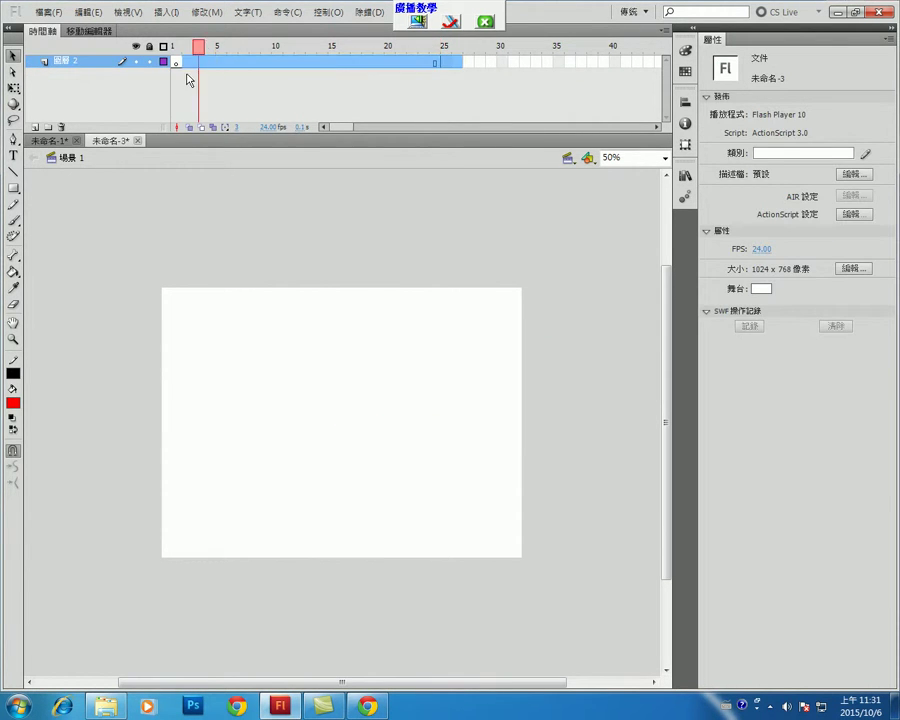
{"action": "right_click", "coordinate": [226, 64]}
{"action": "left_click", "coordinate": [268, 137]}
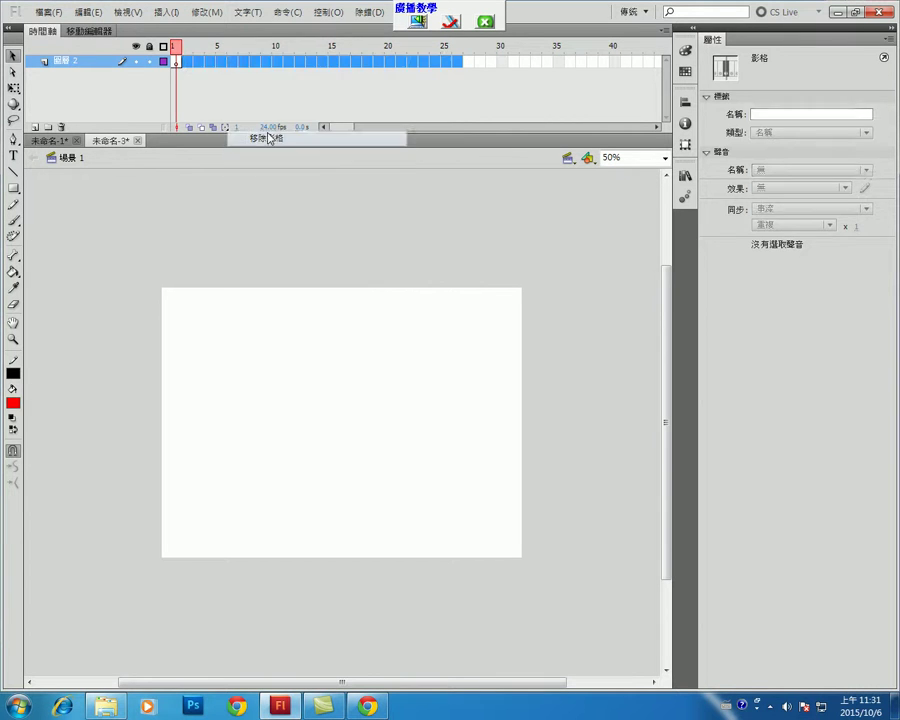
- Add a red 5 in 400-point Goudy Stout on frame 1 and place it just off the stage's right edge, about X 1070, Y 110
{"action": "left_click", "coordinate": [176, 62]}
{"action": "left_click", "coordinate": [13, 155]}
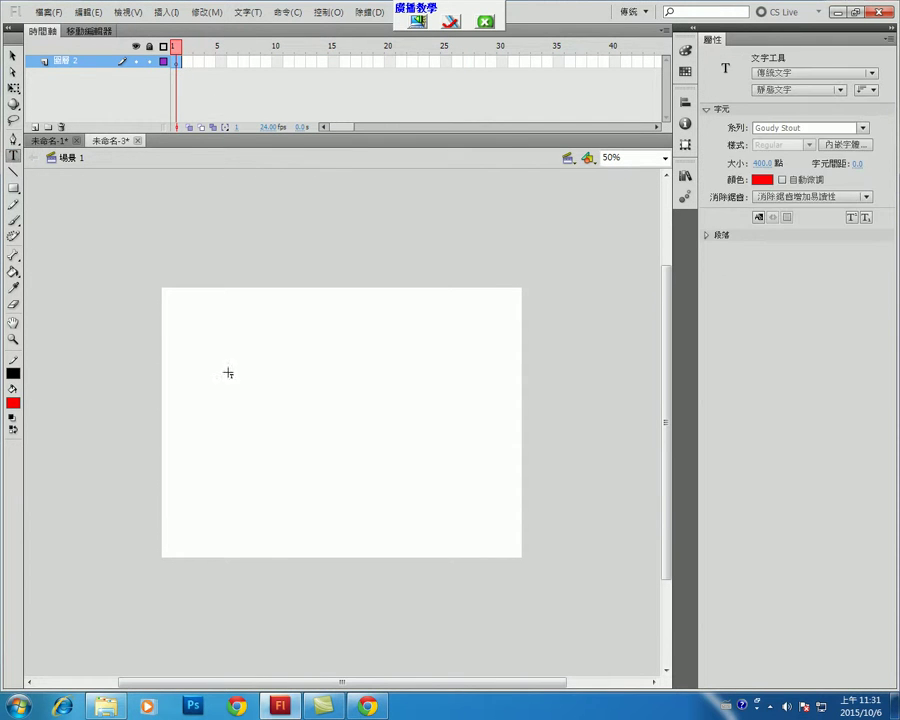
{"action": "left_click", "coordinate": [563, 408]}
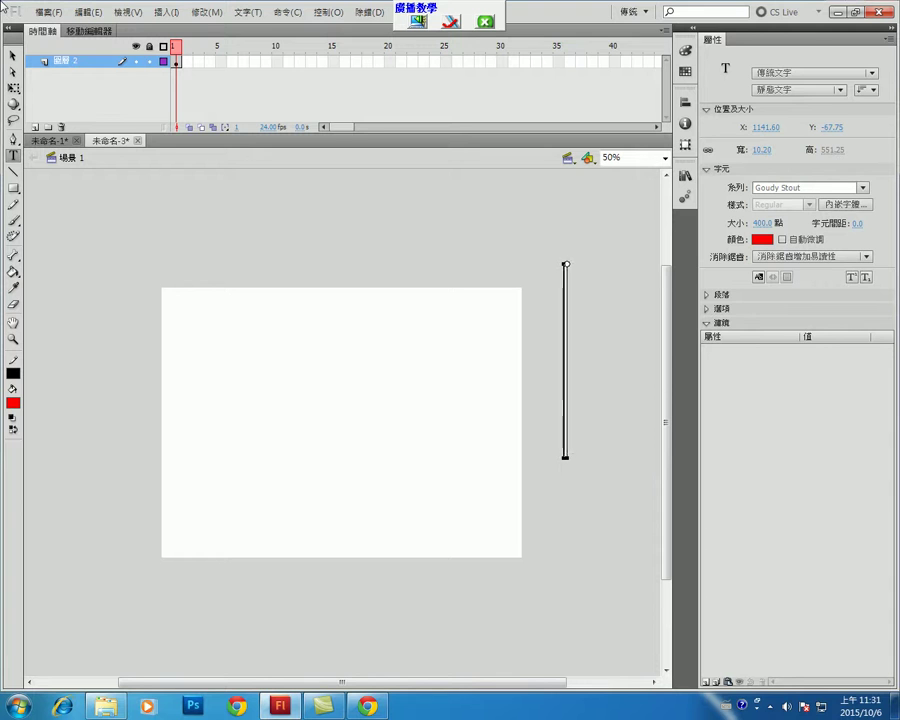
{"action": "type", "text": "5"}
{"action": "left_click", "coordinate": [13, 56]}
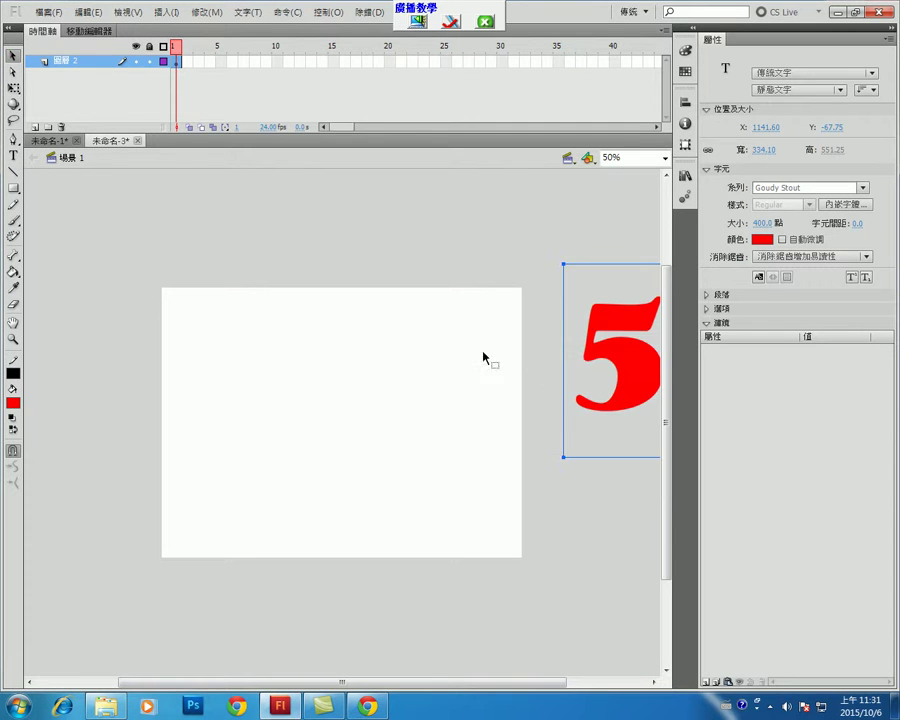
{"action": "left_click_drag", "start_coordinate": [626, 380], "coordinate": [606, 455]}
- Convert the 5 into a movie clip symbol and create a motion tween from frame 1
{"action": "right_click", "coordinate": [606, 455]}
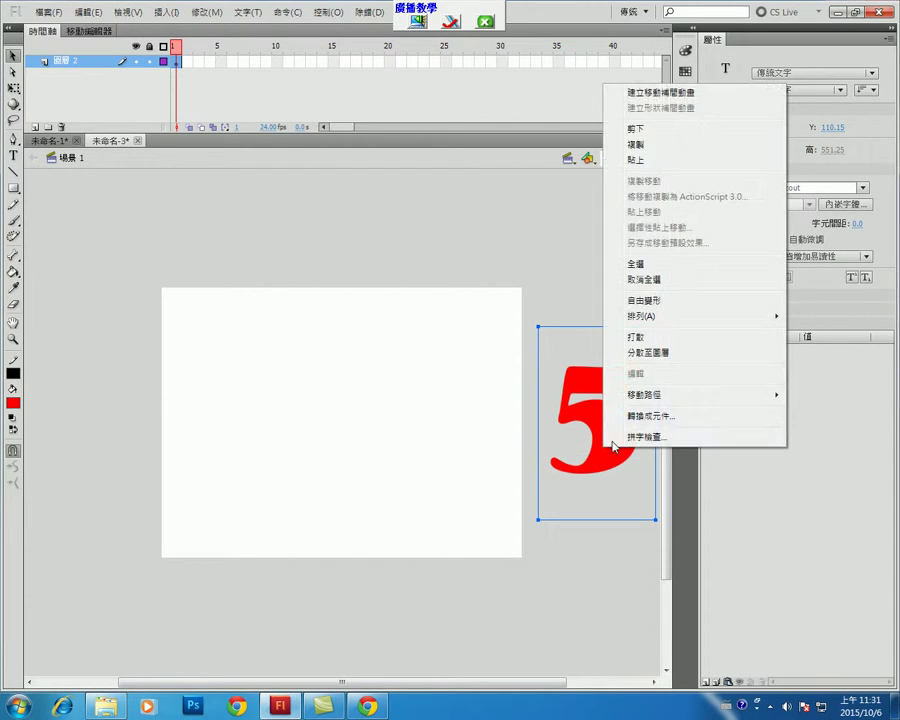
{"action": "left_click", "coordinate": [660, 412]}
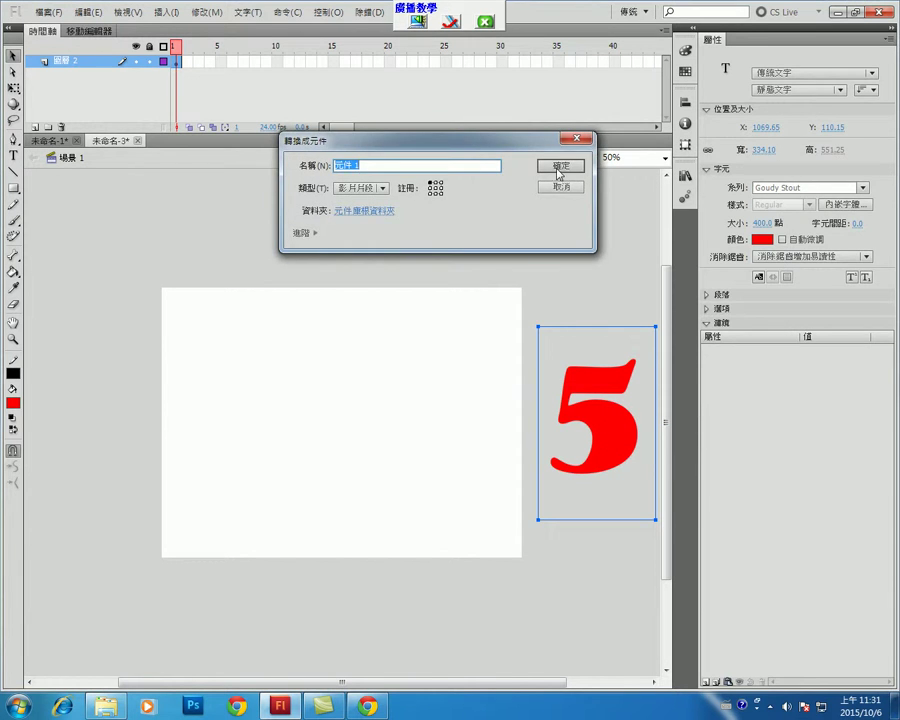
{"action": "left_click", "coordinate": [557, 165]}
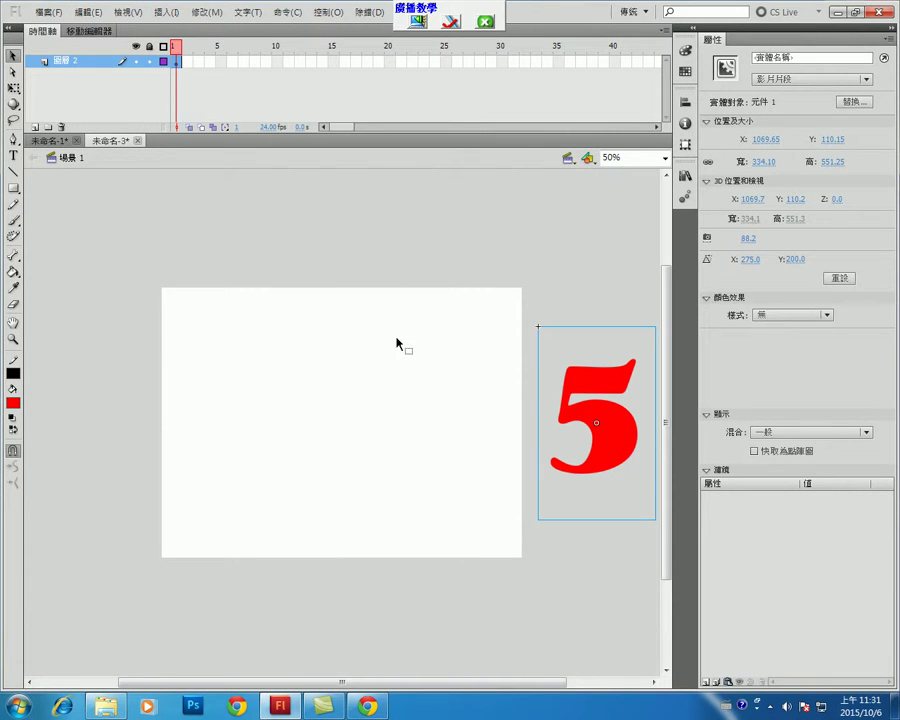
{"action": "right_click", "coordinate": [177, 63]}
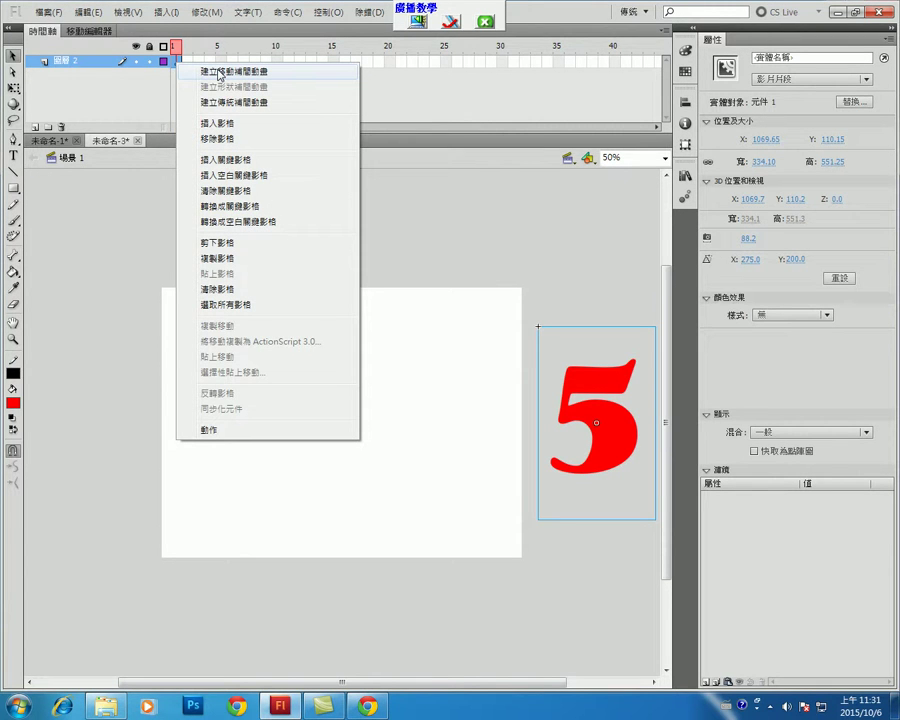
{"action": "left_click", "coordinate": [220, 72]}
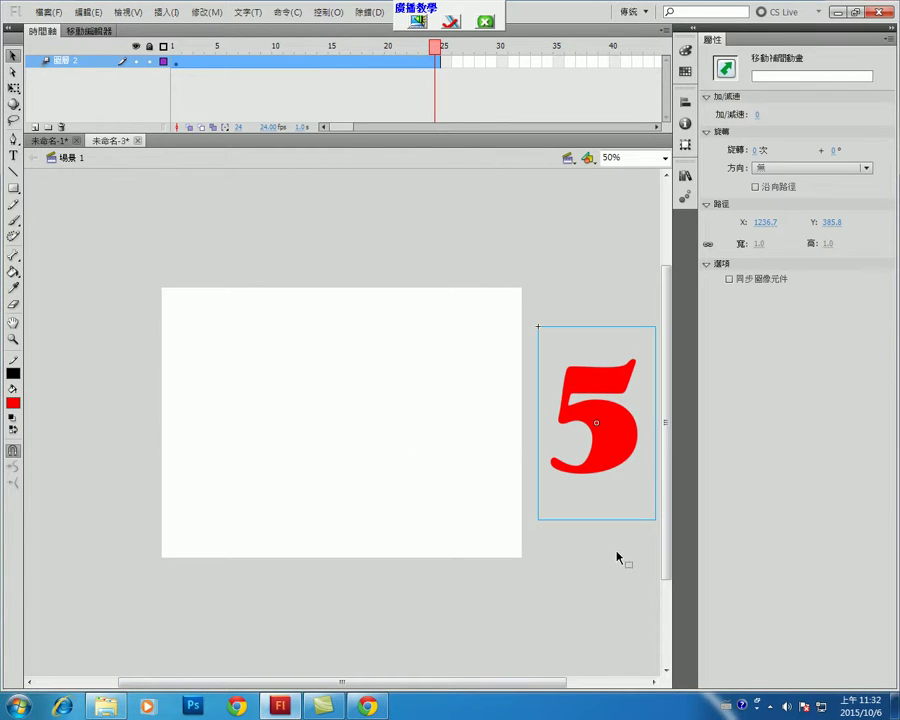
- Move the 5 horizontally onto the stage at frame 12, about X 316, and straight down off it at frame 24, about Y 724
{"action": "left_click", "coordinate": [176, 55]}
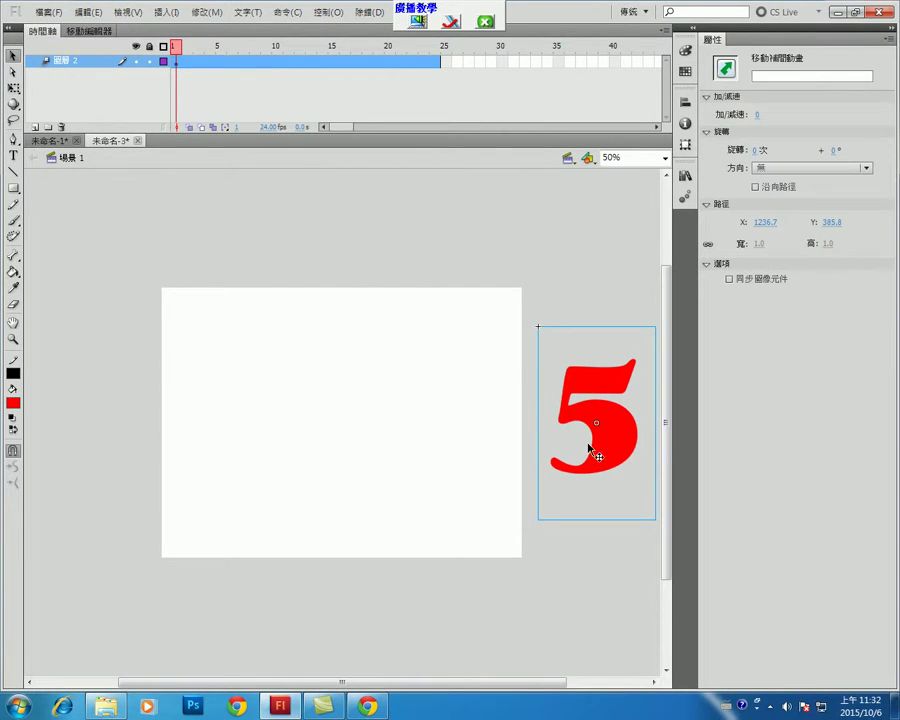
{"action": "left_click", "coordinate": [299, 47]}
{"action": "left_click_drag", "start_coordinate": [608, 437], "coordinate": [340, 440]}
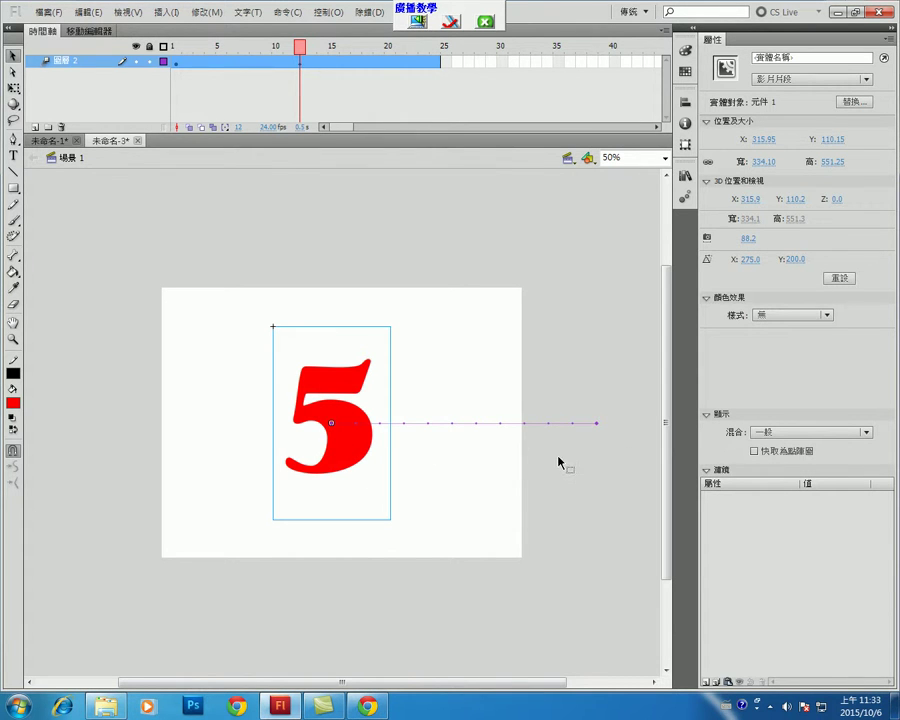
{"action": "left_click", "coordinate": [438, 48]}
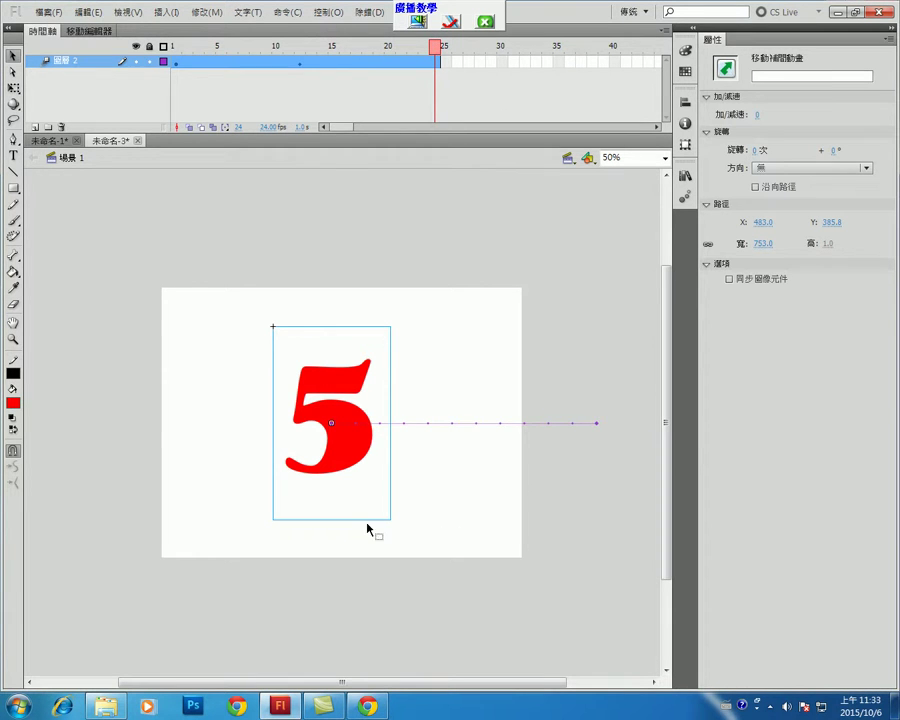
{"action": "left_click_drag", "start_coordinate": [343, 455], "coordinate": [341, 672]}
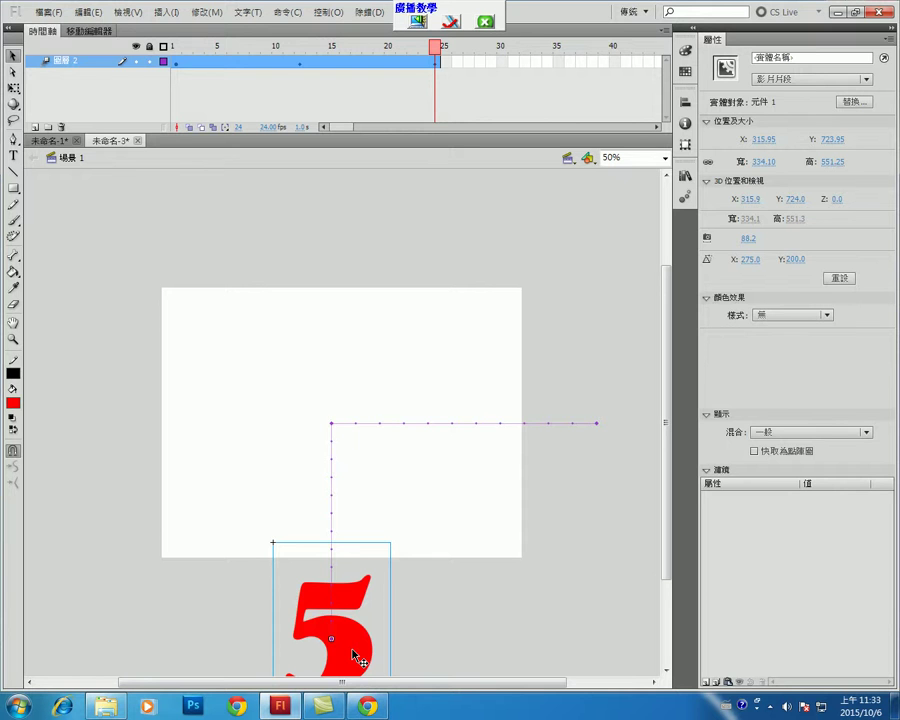
- Play back the tween on the timeline, test the movie in a preview window, and close the preview
{"action": "key", "text": "Return"}
{"action": "key", "text": "Return"}
{"action": "key", "text": "ctrl+Return"}
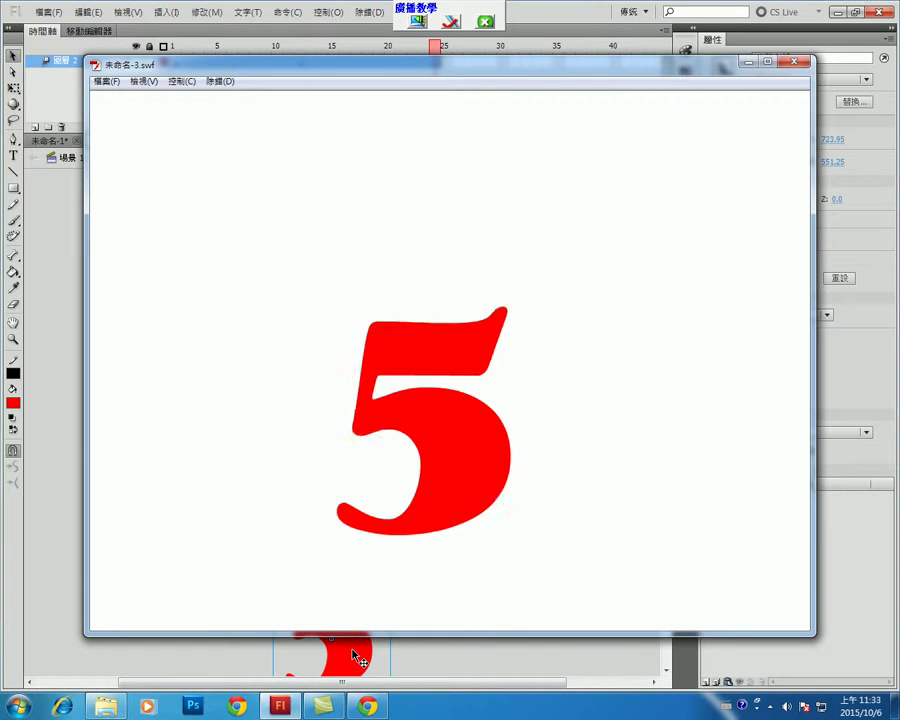
{"action": "left_click", "coordinate": [794, 62]}
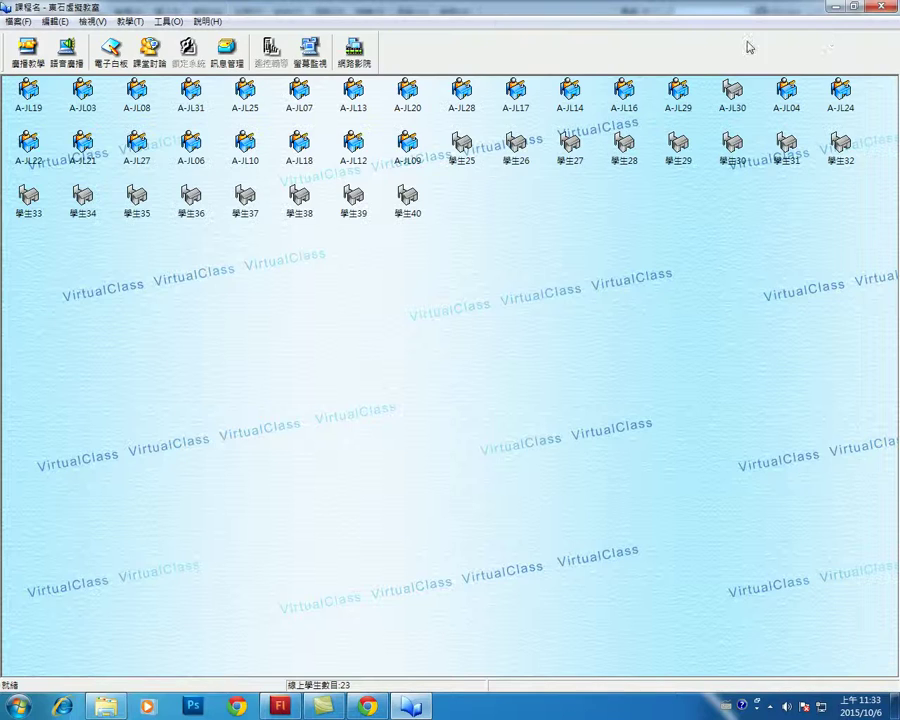
{"action": "left_click", "coordinate": [834, 7]}
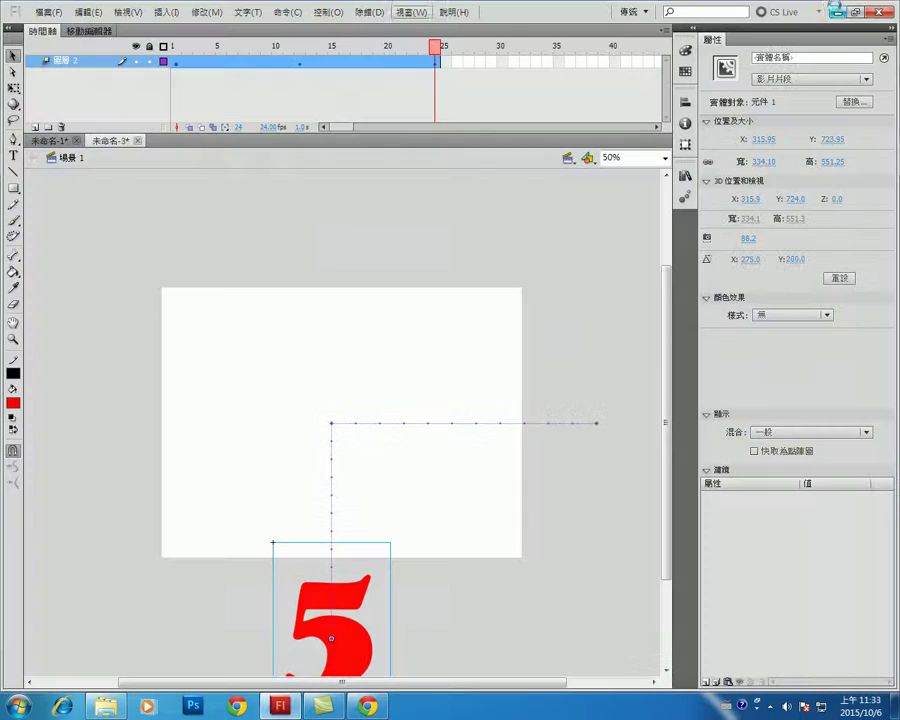
{"action": "left_click", "coordinate": [563, 338]}
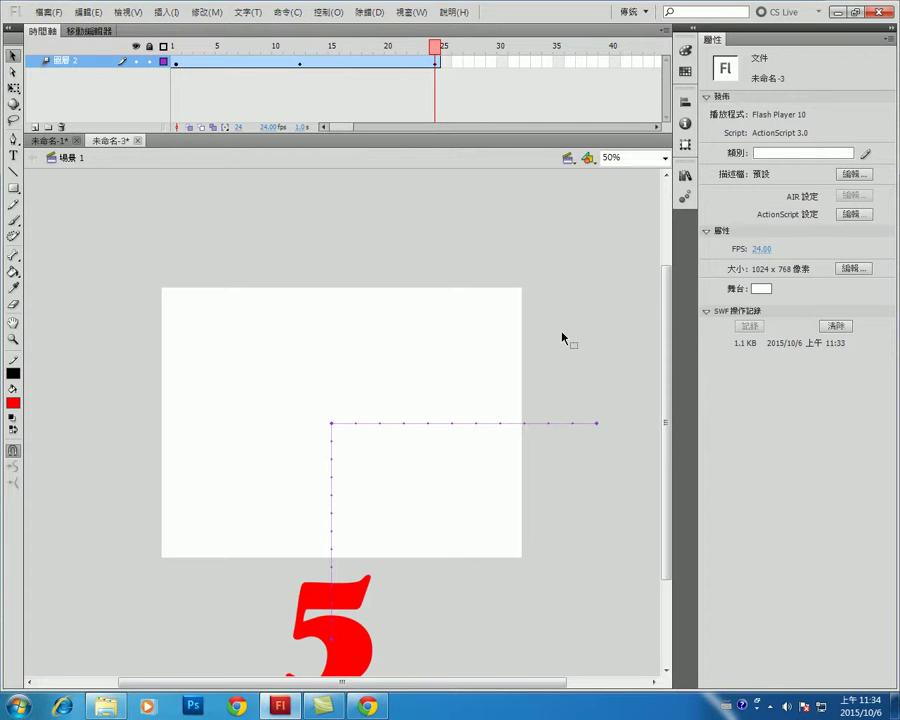
{"action": "left_click", "coordinate": [771, 707]}
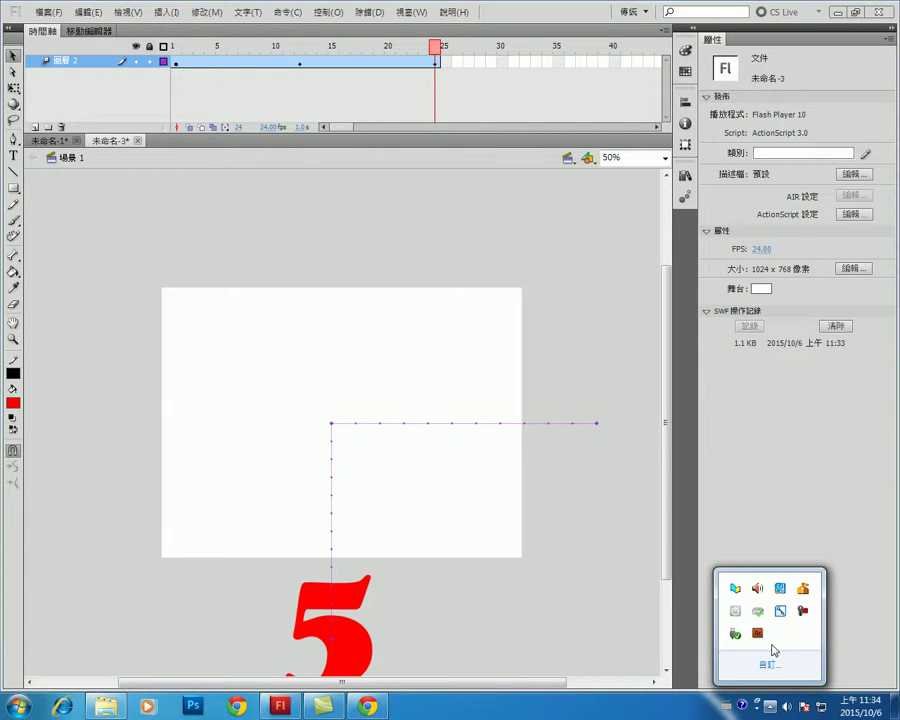
{"action": "left_click", "coordinate": [802, 610]}
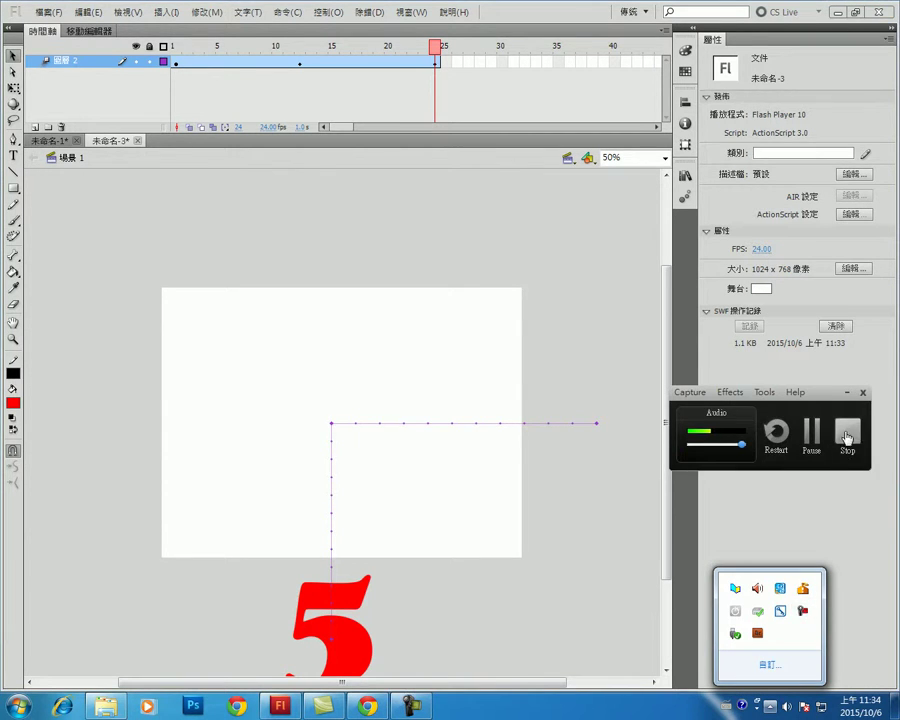